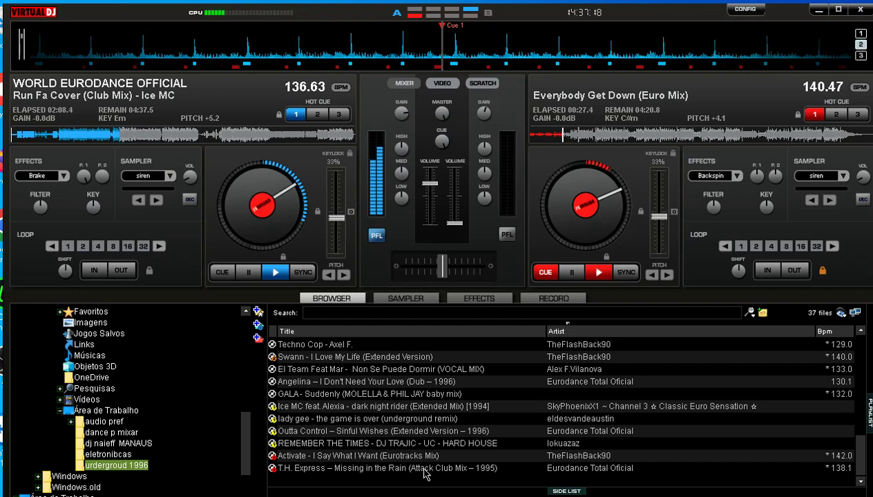
# Load "T.H. Express – Missing in the Rain (Attack Club Mix – 1995)" onto deck 2 and sync its tempo to deck 1
pyautogui.moveTo(424, 474); pyautogui.dragTo(677, 131)
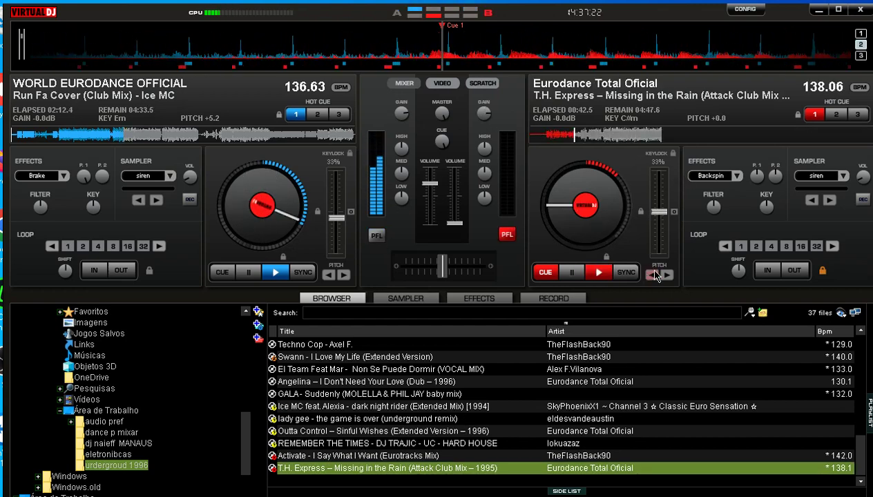
pyautogui.click(628, 273)
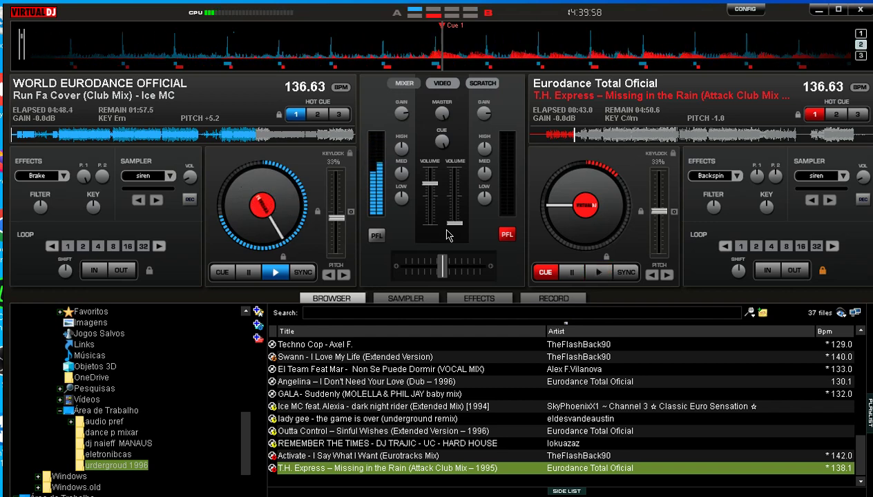
# Start deck 2 and blend it in by raising its volume, then fade deck 1's volume fully down
pyautogui.press('space')
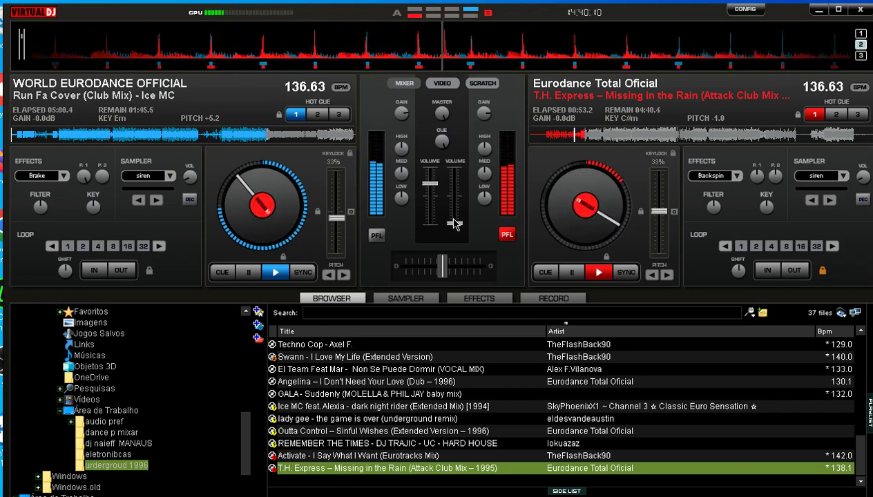
pyautogui.moveTo(454, 223); pyautogui.dragTo(457, 188)
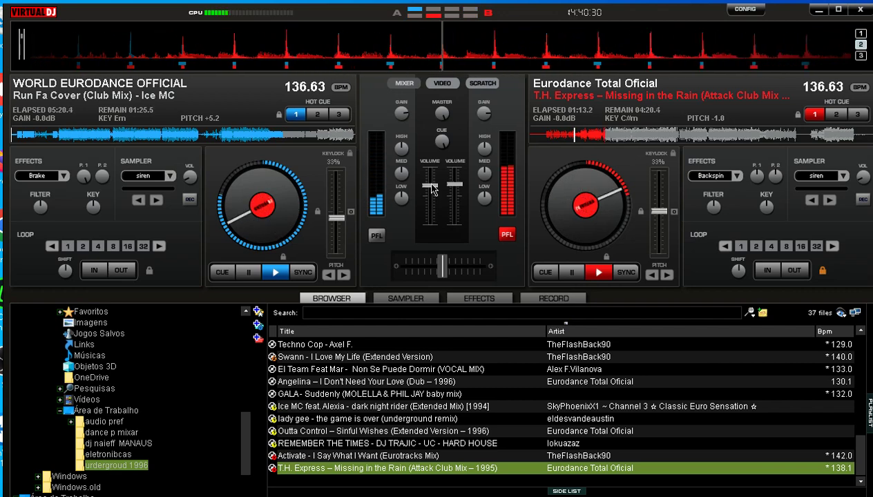
pyautogui.moveTo(431, 188); pyautogui.dragTo(434, 190)
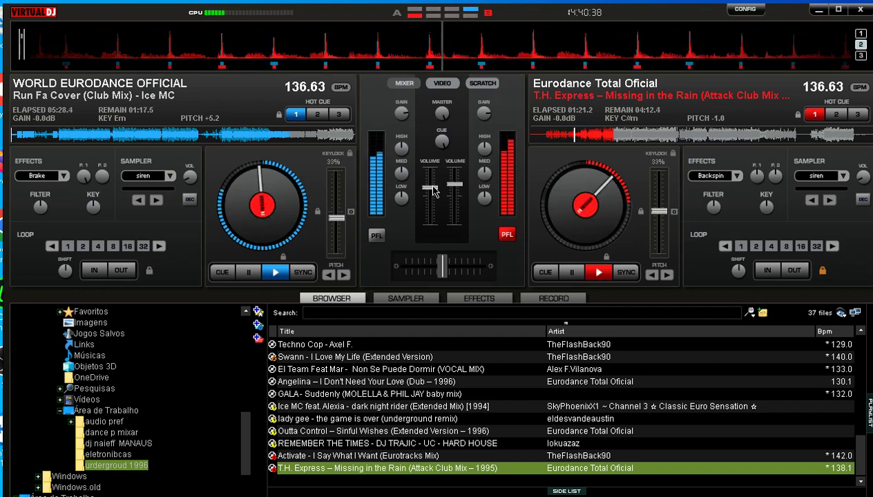
pyautogui.moveTo(434, 191); pyautogui.dragTo(433, 190)
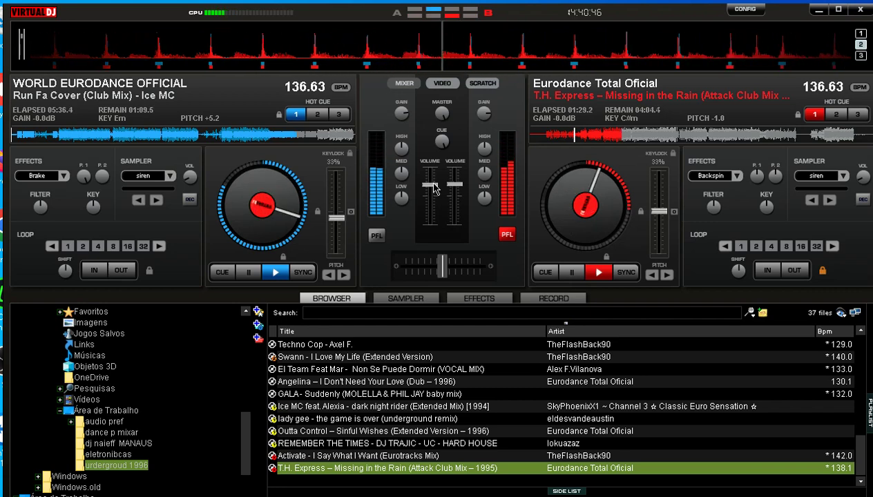
pyautogui.moveTo(434, 188); pyautogui.dragTo(434, 191)
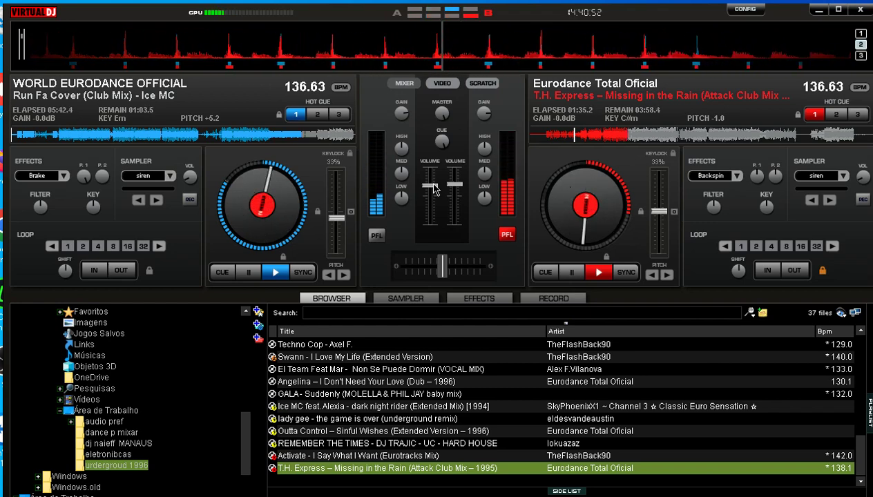
pyautogui.moveTo(433, 187); pyautogui.dragTo(433, 223)
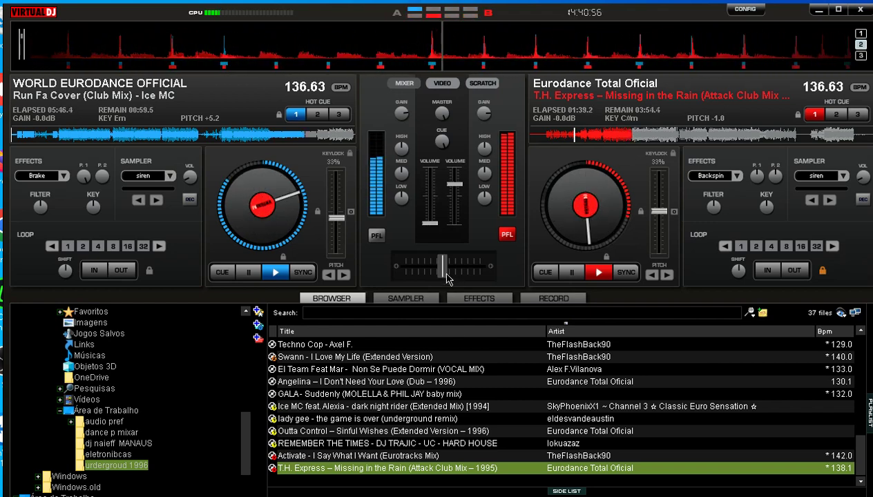
# Trigger the sample in the last sampler slot
pyautogui.click(474, 298)
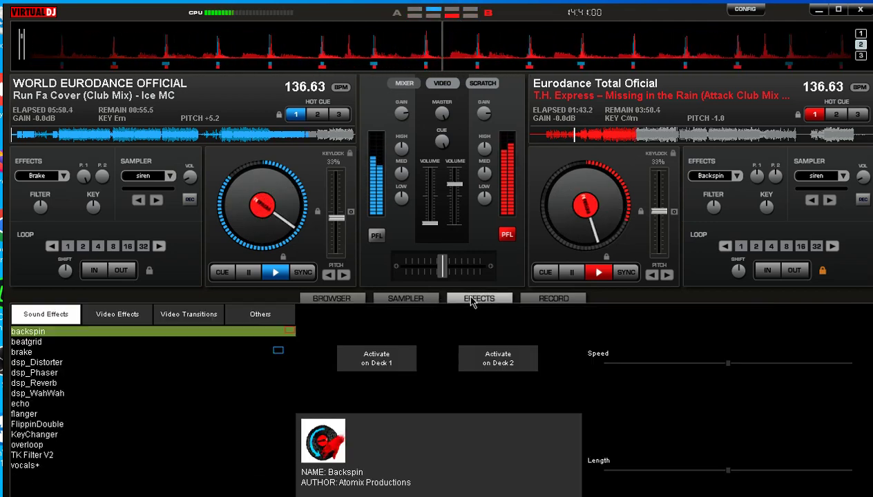
pyautogui.click(406, 300)
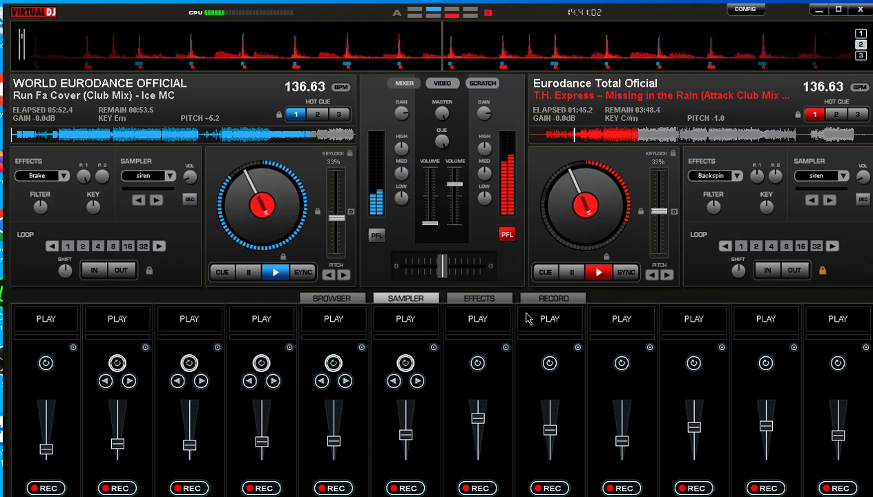
pyautogui.click(847, 323)
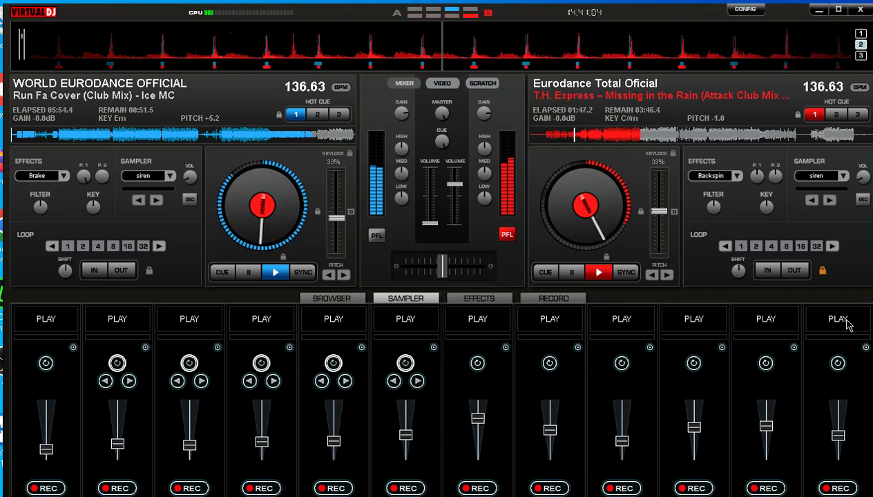
# Load "Activate - I Say What I Want (Eurotracks Mix)" from the underground 1996 track list onto deck 1 and sync it to deck 2
pyautogui.click(332, 300)
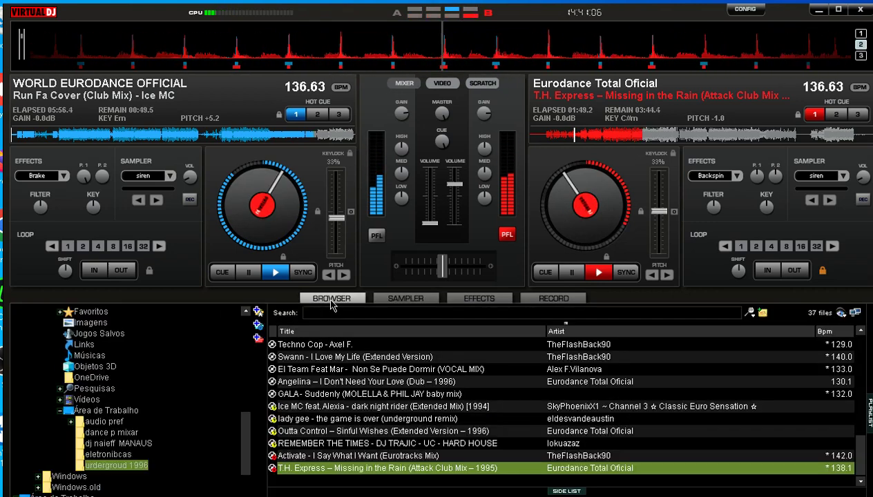
pyautogui.scroll(3, 321, 408)
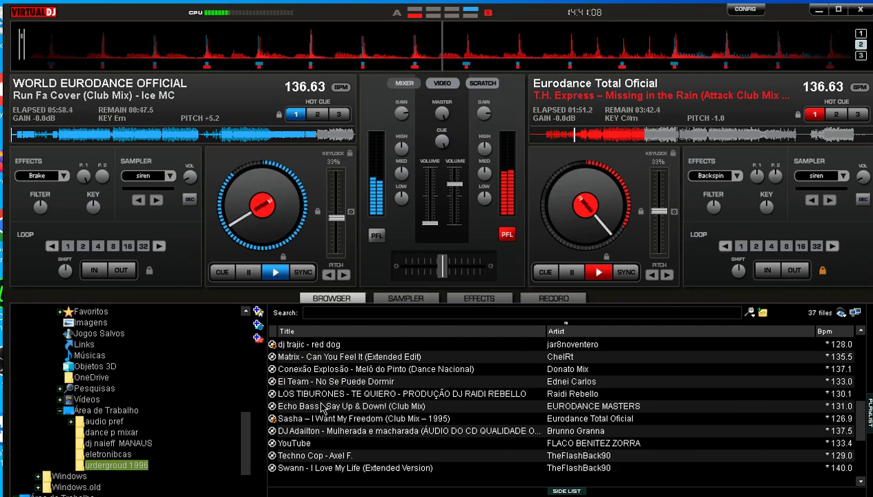
pyautogui.scroll(-3, 321, 408)
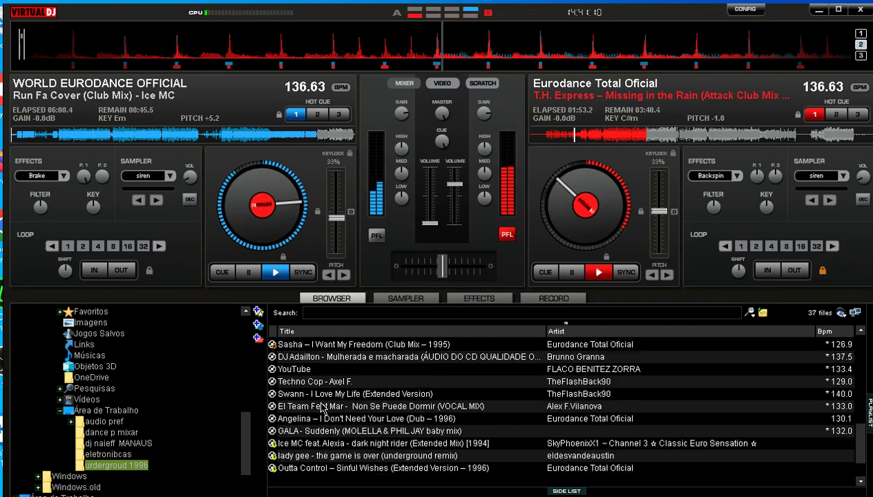
pyautogui.moveTo(331, 456); pyautogui.dragTo(197, 121)
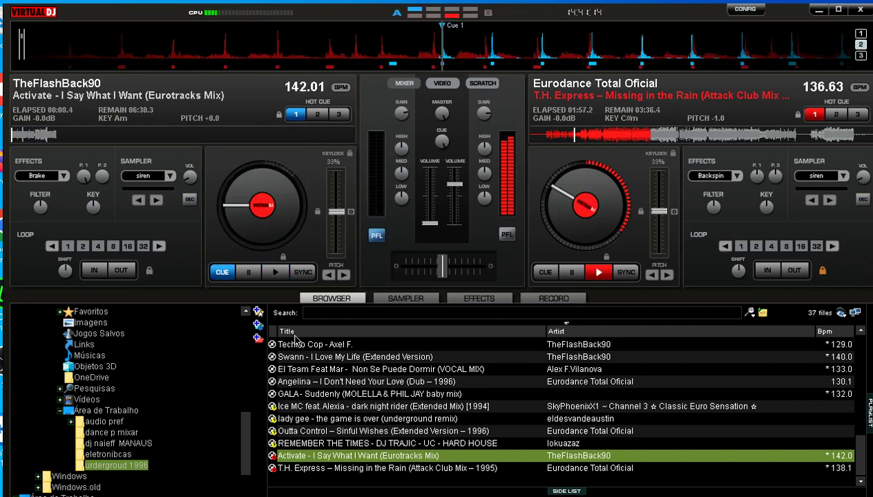
pyautogui.click(304, 273)
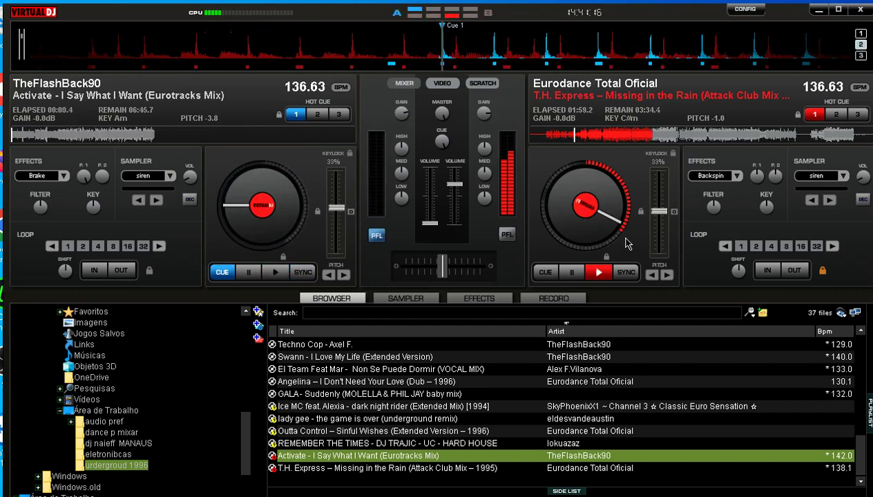
# Raise deck 2's tempo in small increments to 140.47 BPM, keeping deck 1 synced to it
pyautogui.moveTo(661, 214); pyautogui.dragTo(661, 218)
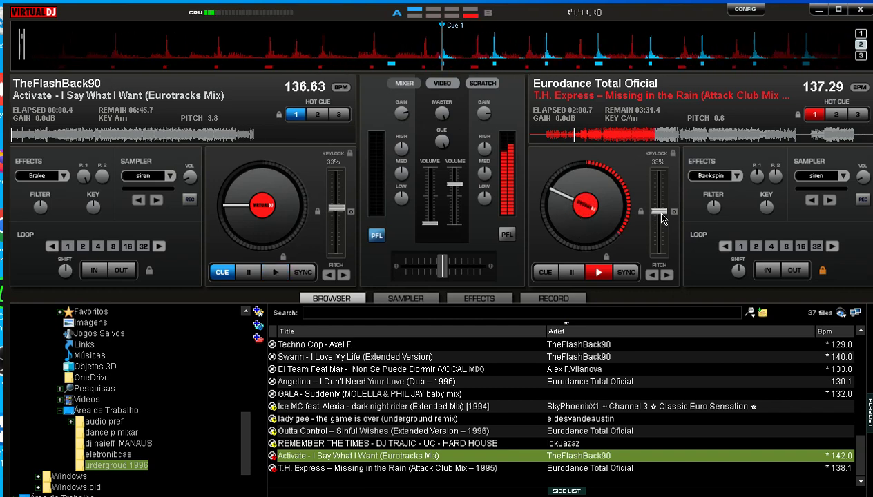
pyautogui.rightClick(662, 218)
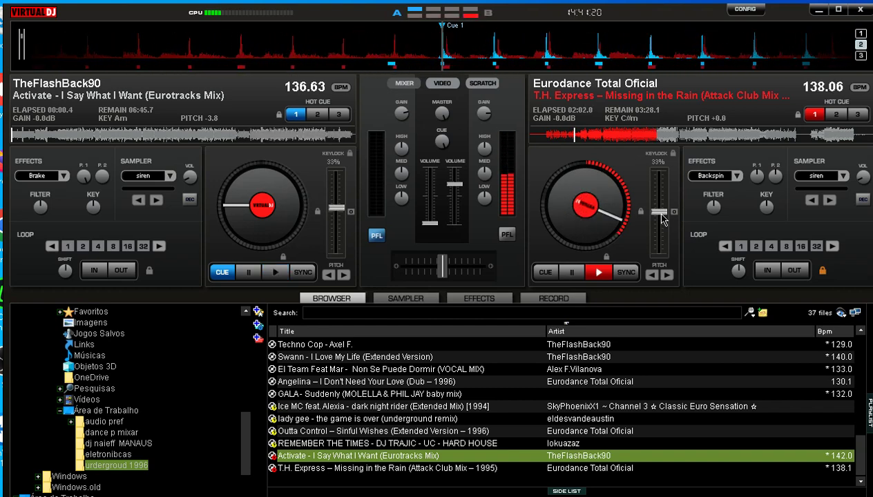
pyautogui.moveTo(662, 218); pyautogui.dragTo(661, 239)
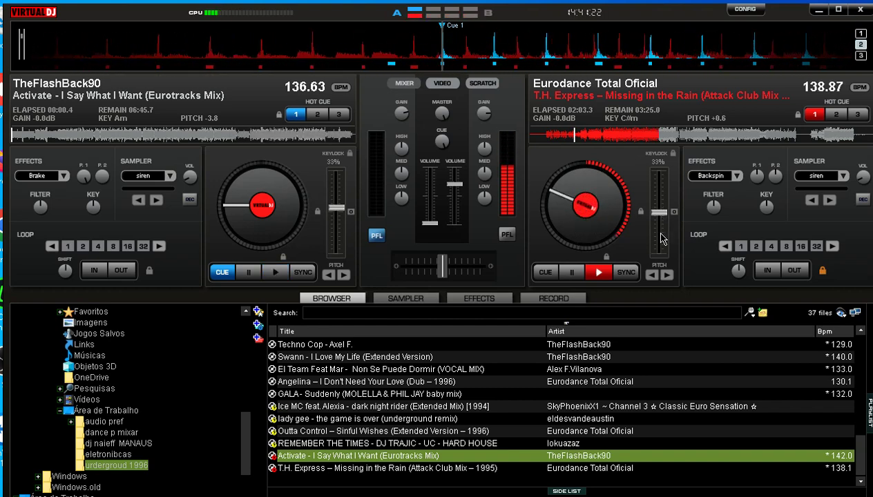
pyautogui.click(304, 274)
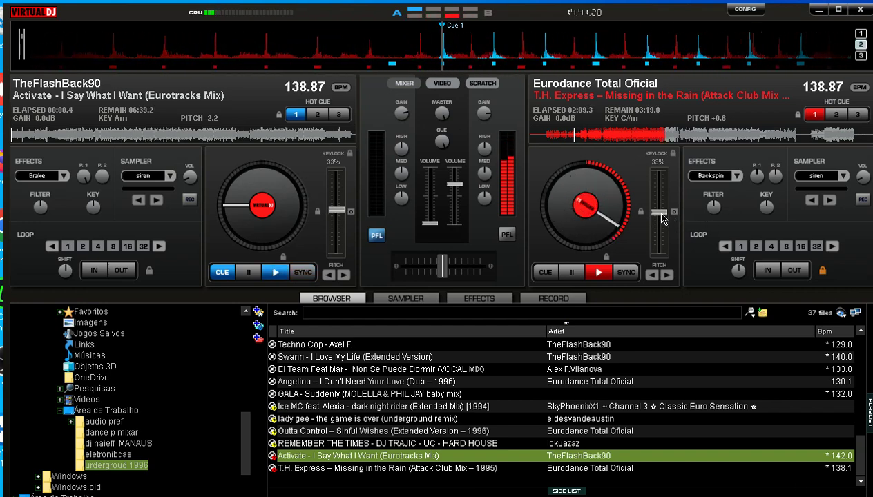
pyautogui.moveTo(662, 216); pyautogui.dragTo(662, 217)
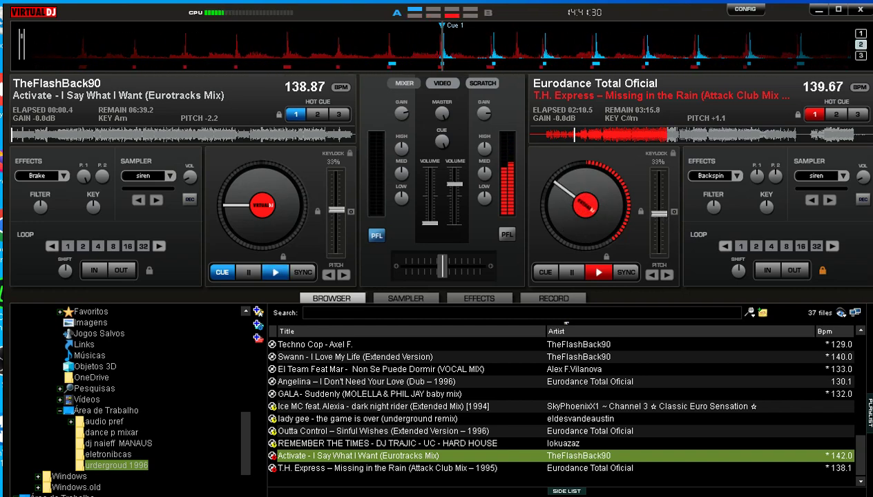
pyautogui.click(304, 276)
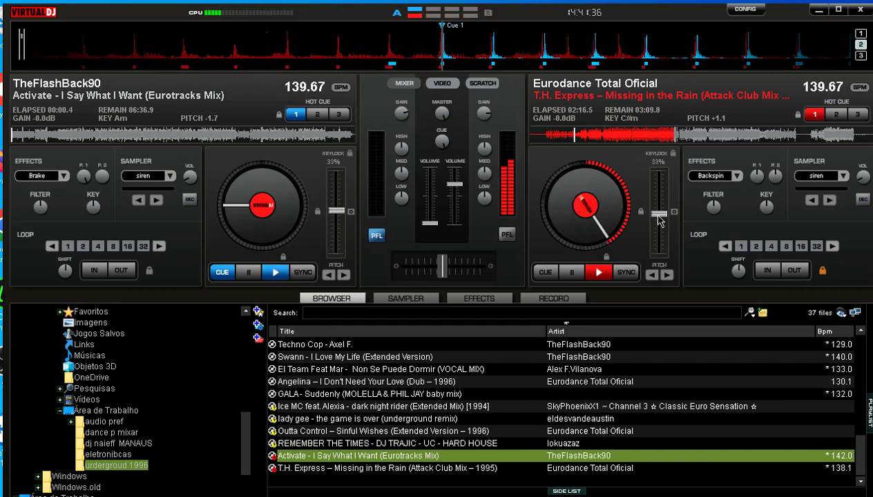
pyautogui.moveTo(658, 220); pyautogui.dragTo(658, 221)
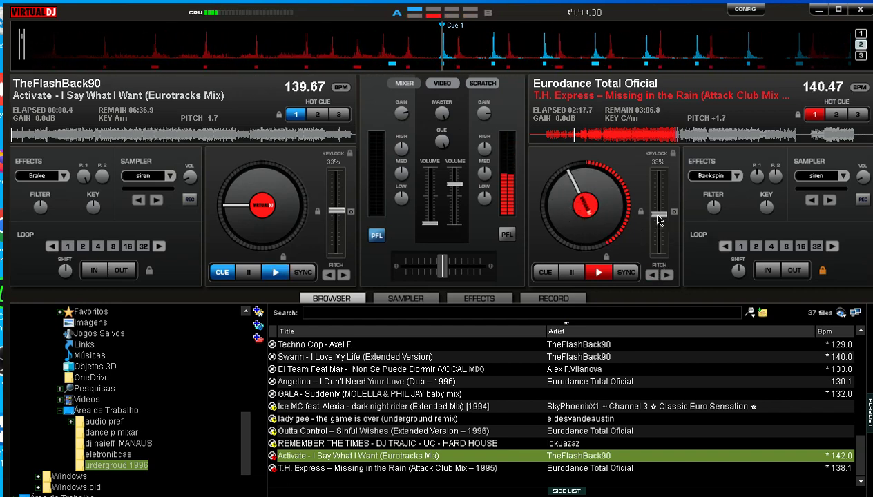
pyautogui.click(304, 272)
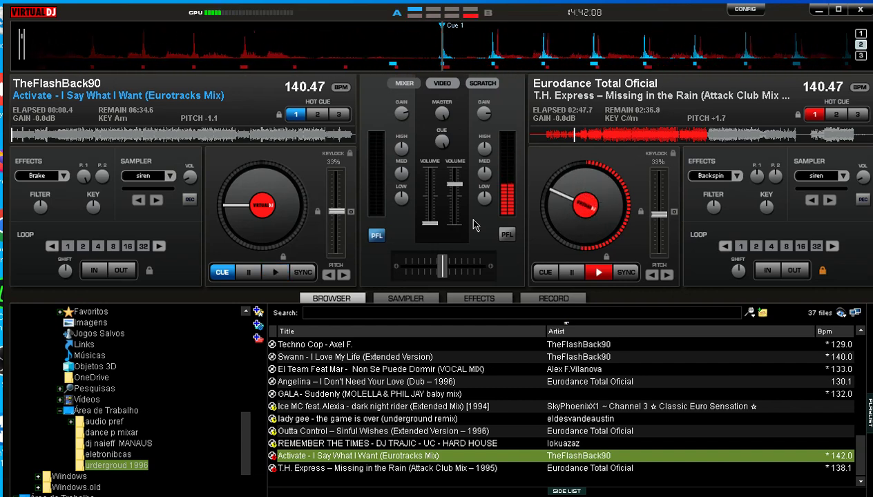
# Start deck 1 and gradually raise its volume to the level of deck 2
pyautogui.press('space')
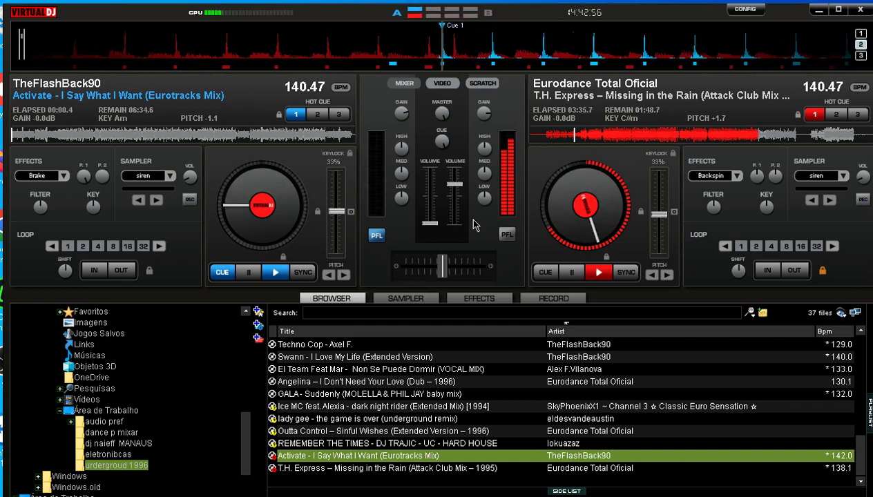
pyautogui.press('space')
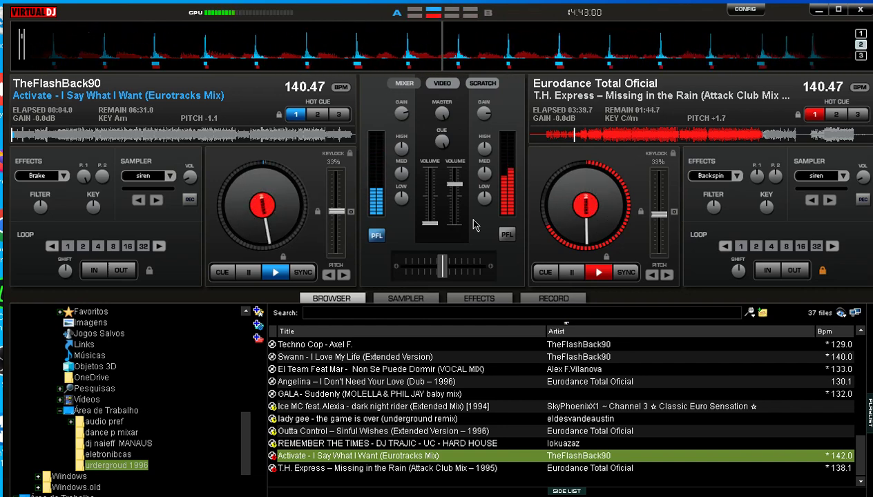
pyautogui.moveTo(429, 223); pyautogui.dragTo(430, 200)
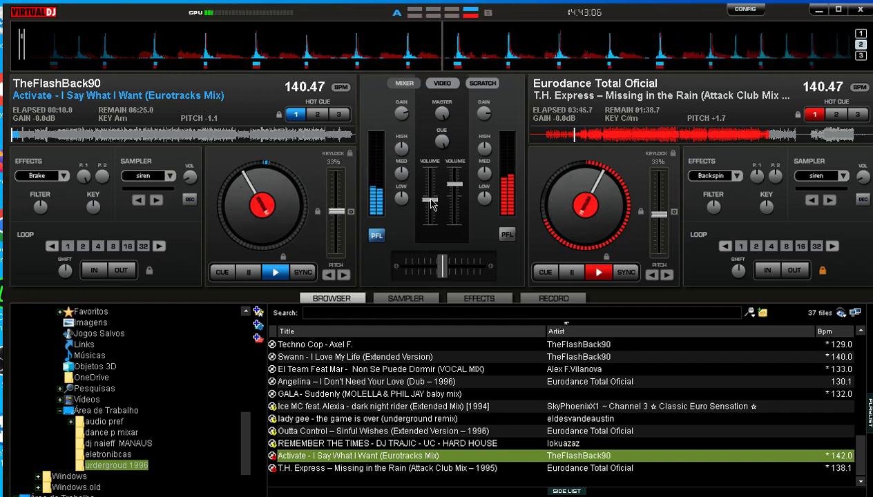
pyautogui.moveTo(432, 205); pyautogui.dragTo(433, 196)
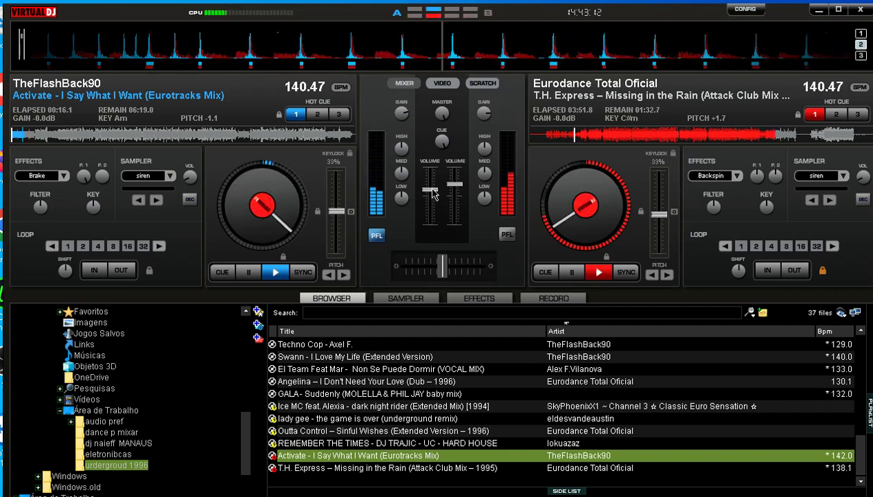
pyautogui.moveTo(432, 195); pyautogui.dragTo(433, 192)
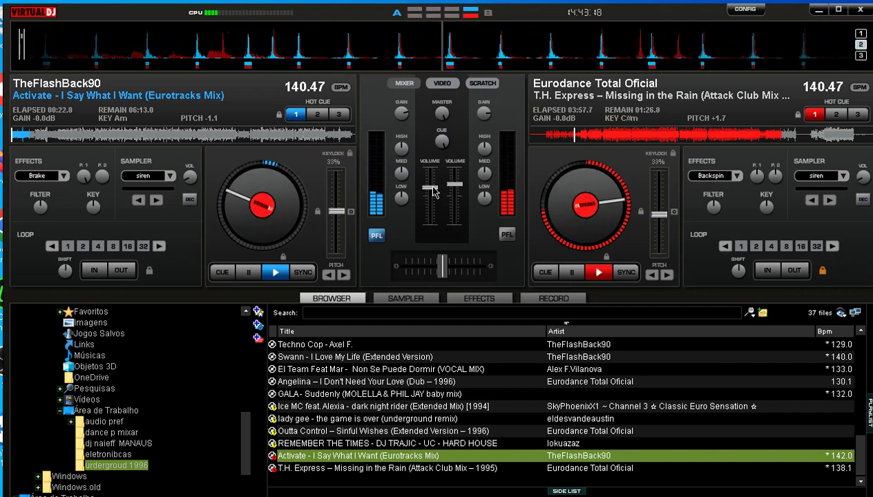
pyautogui.moveTo(434, 191); pyautogui.dragTo(433, 188)
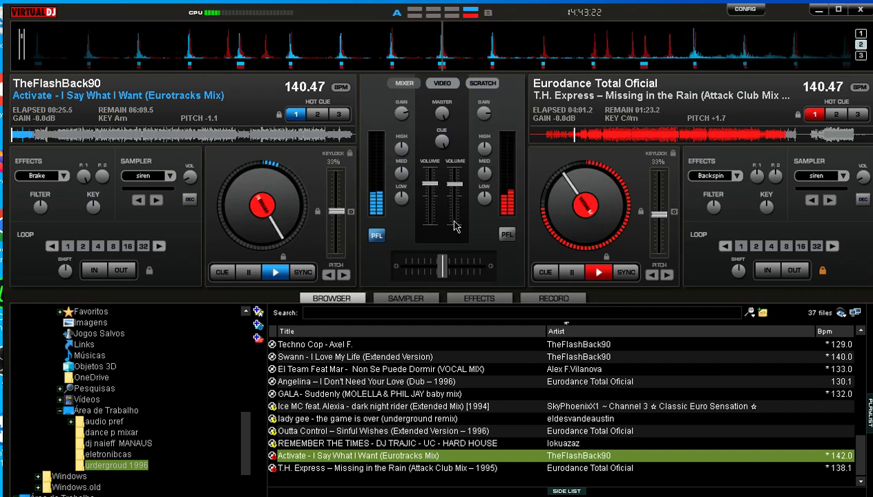
# End deck 2's track with the Backspin effect and bring deck 2's volume fully down
pyautogui.click(479, 299)
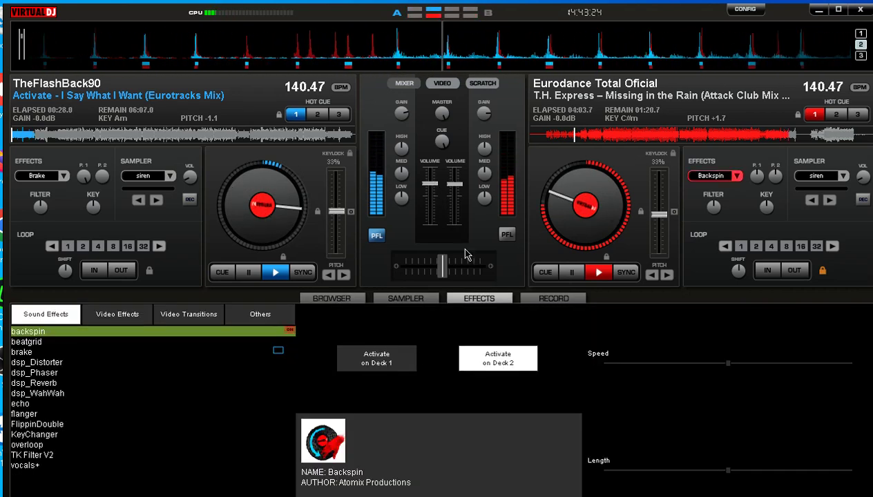
pyautogui.moveTo(454, 183); pyautogui.dragTo(454, 224)
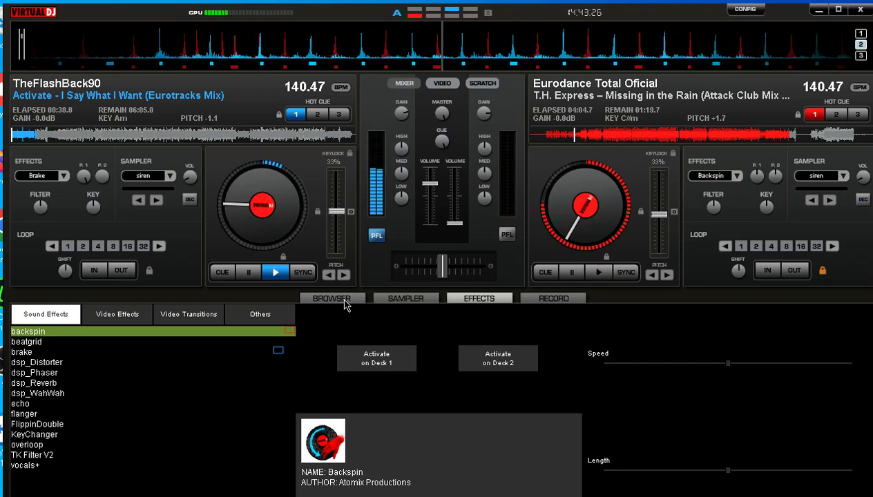
# Load "Everybody Get Down (Euro Mix)" from the "dance p mixar" folder onto deck 2 and sync it to deck 1
pyautogui.click(346, 301)
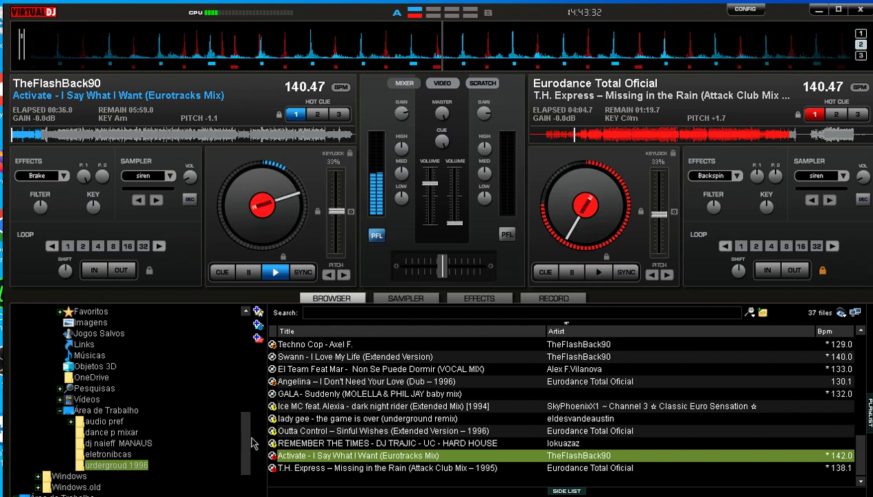
pyautogui.click(136, 432)
pyautogui.scroll(-6, 356, 451)
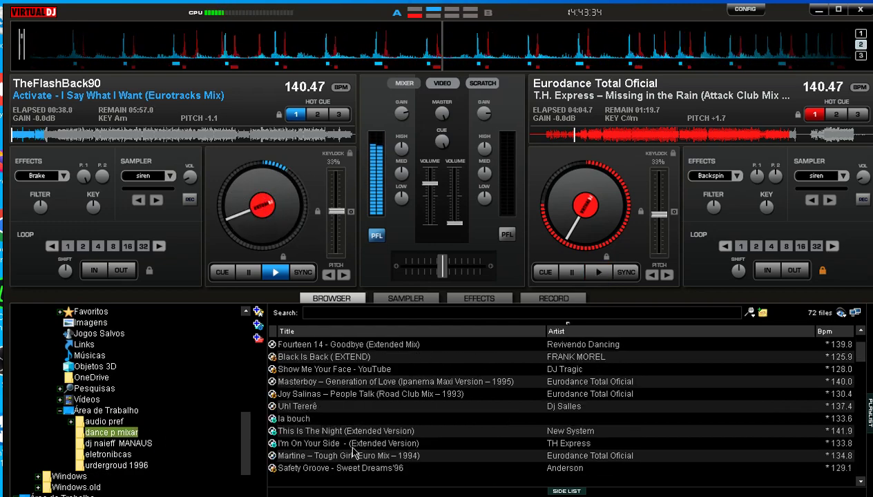
pyautogui.scroll(-6, 356, 450)
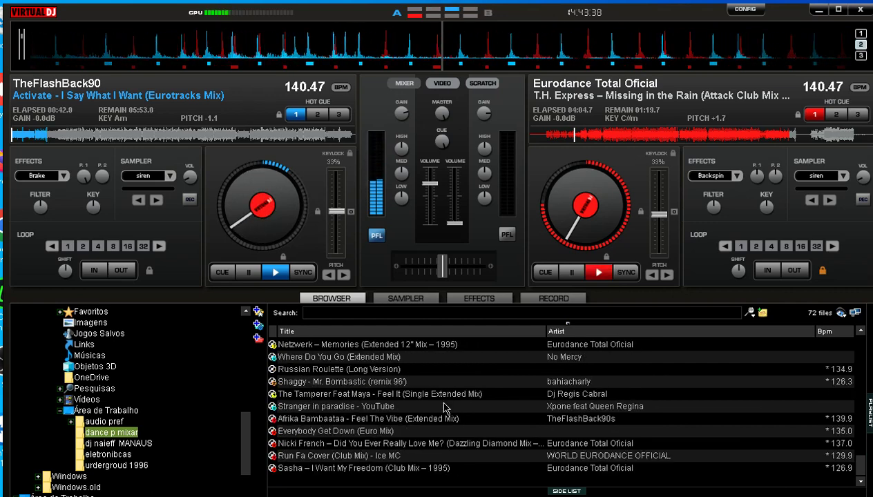
pyautogui.moveTo(404, 429); pyautogui.dragTo(598, 253)
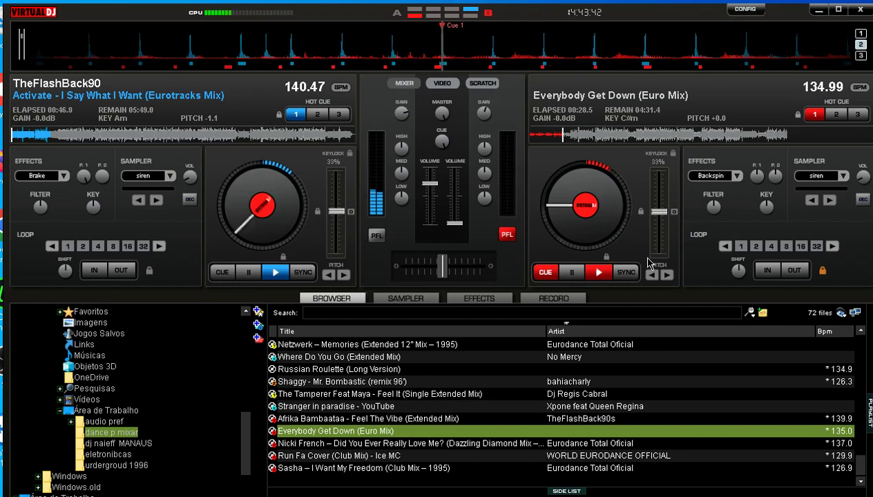
pyautogui.scroll(3, 487, 343)
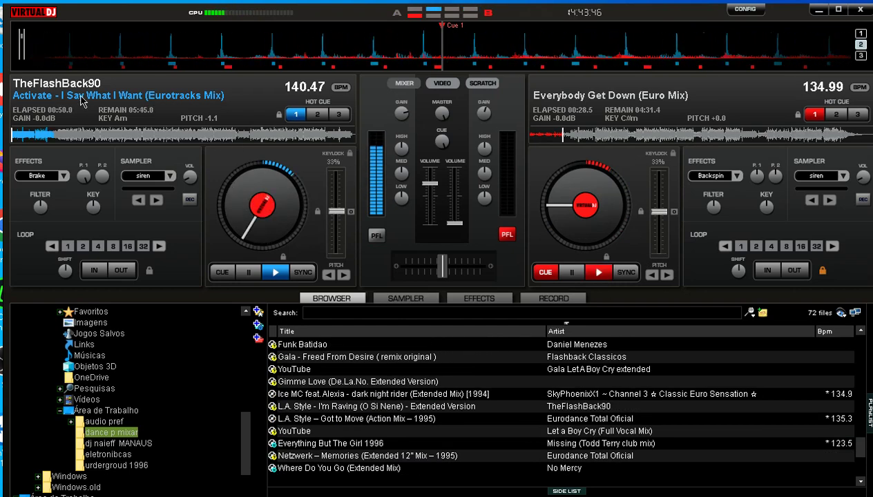
pyautogui.click(625, 273)
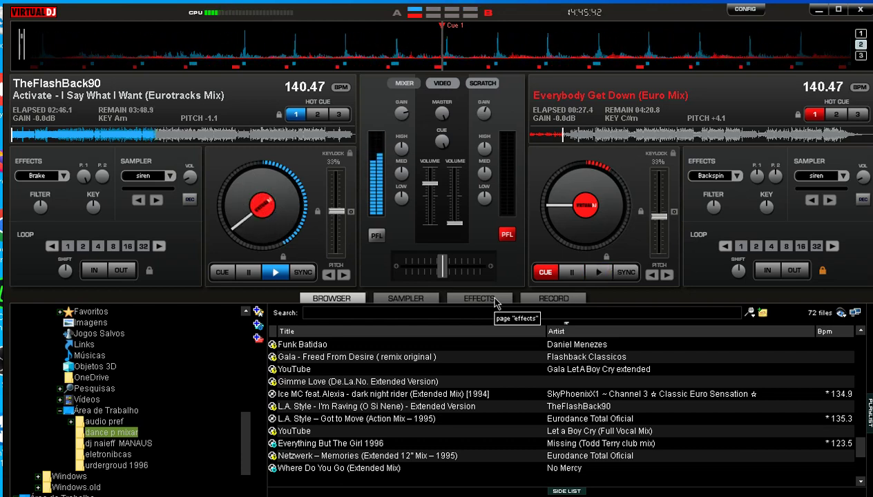
# Start deck 2, gradually raise its volume to about deck 1's level, and fade deck 1's volume fully down
pyautogui.press('space')
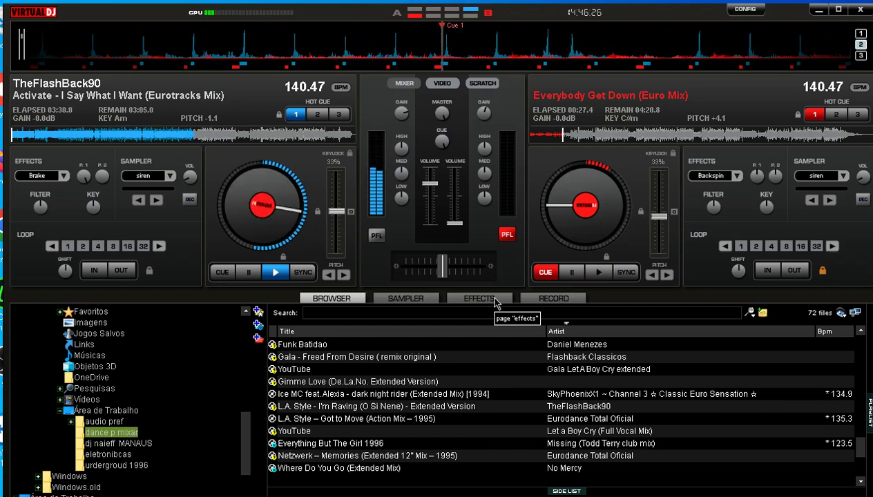
pyautogui.press('space')
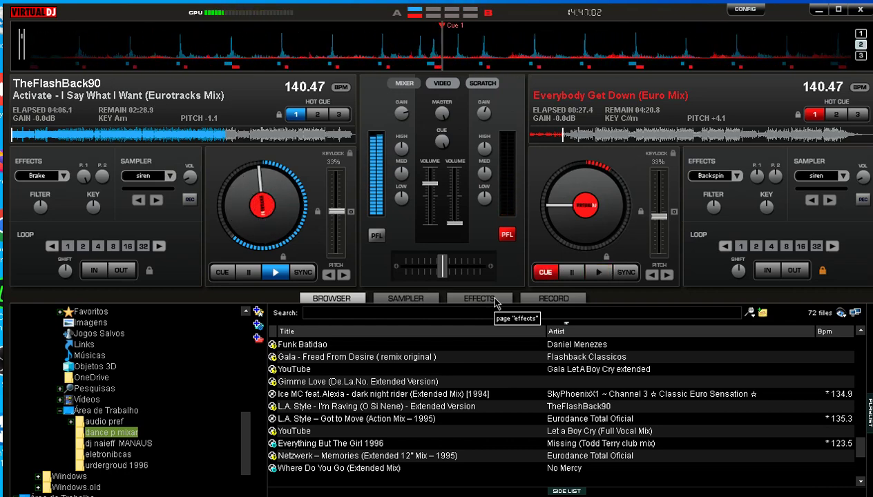
pyautogui.press('space')
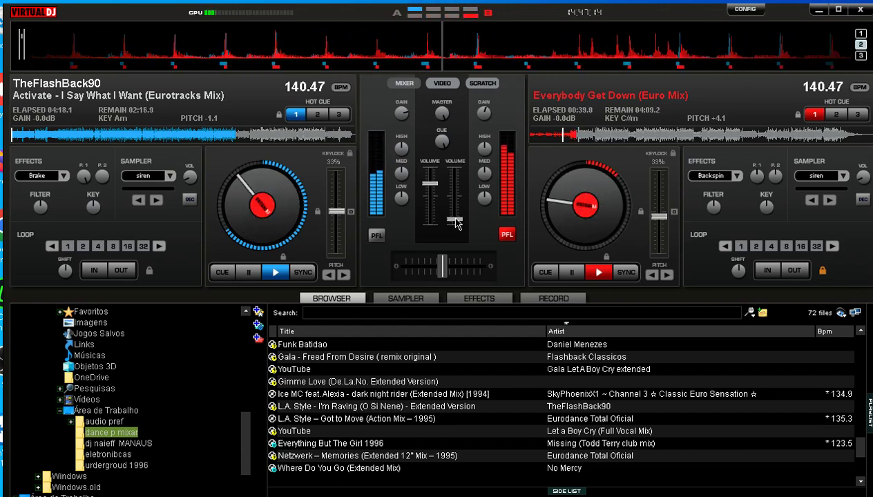
pyautogui.moveTo(455, 222); pyautogui.dragTo(459, 205)
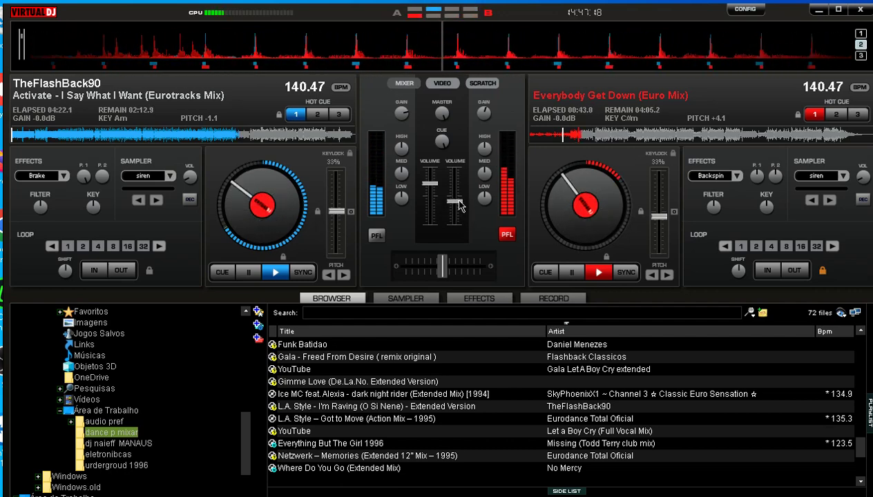
pyautogui.moveTo(459, 201); pyautogui.dragTo(460, 187)
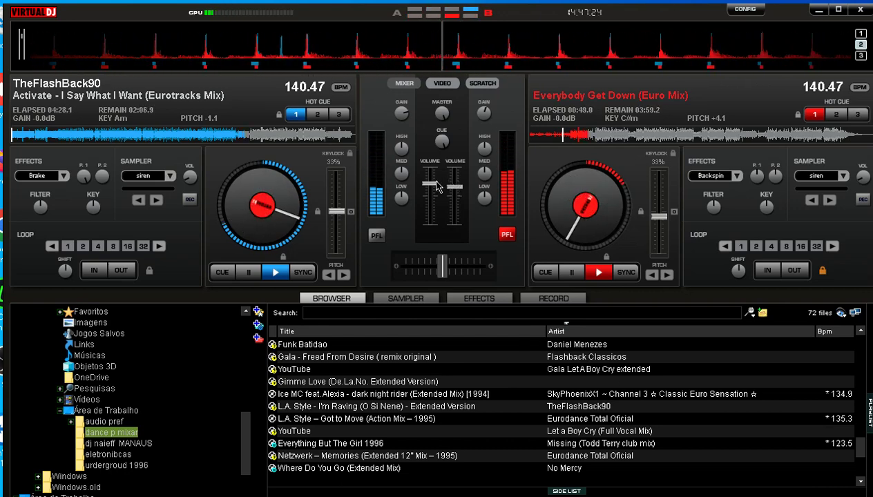
pyautogui.moveTo(437, 186); pyautogui.dragTo(433, 188)
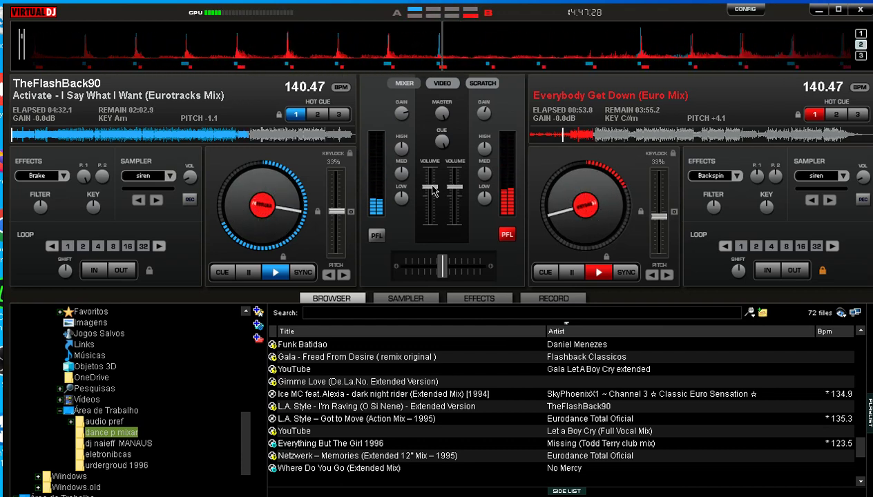
pyautogui.moveTo(433, 191); pyautogui.dragTo(430, 225)
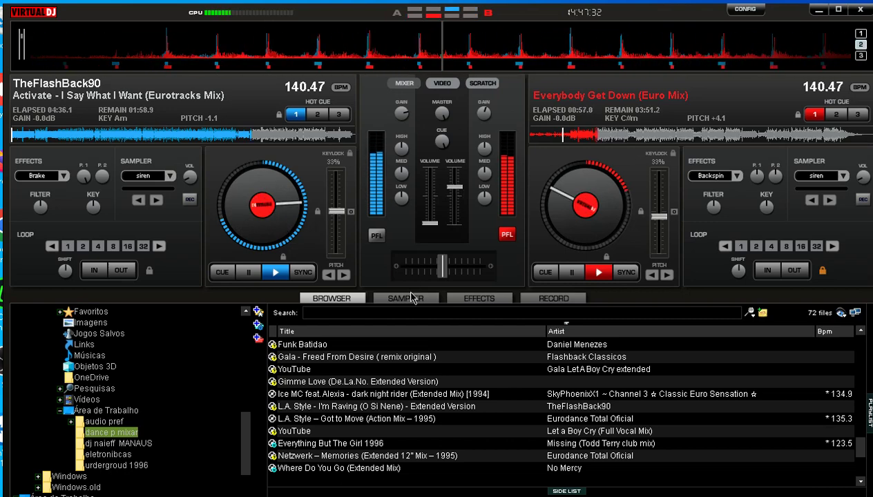
# Play the siren sample from the first sampler slot over the mix and slightly lower that slot's volume
pyautogui.click(407, 298)
pyautogui.click(49, 319)
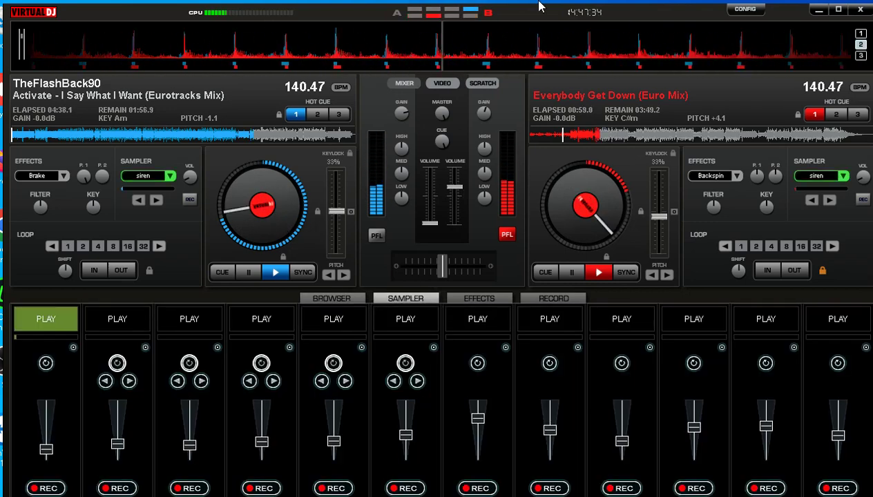
pyautogui.click(334, 302)
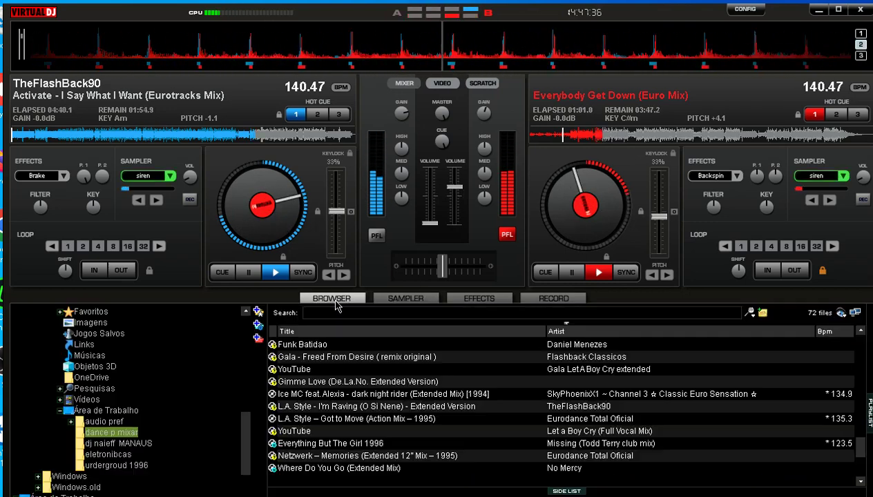
pyautogui.click(400, 301)
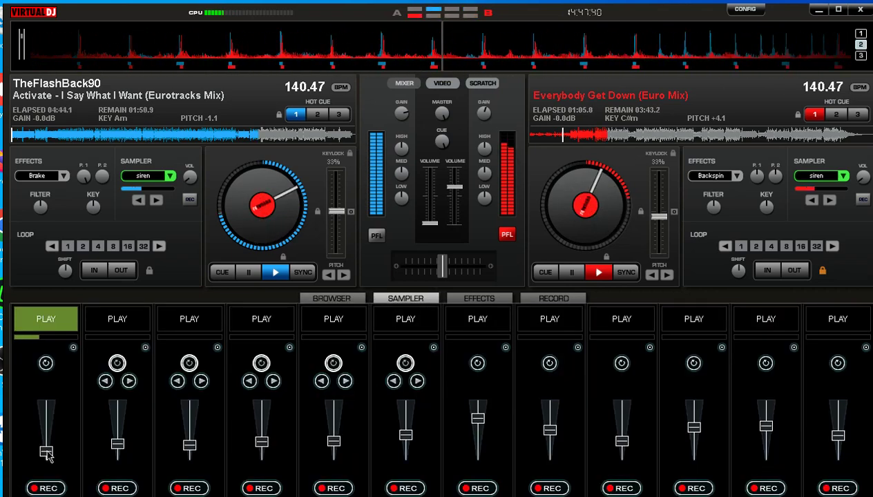
pyautogui.click(330, 300)
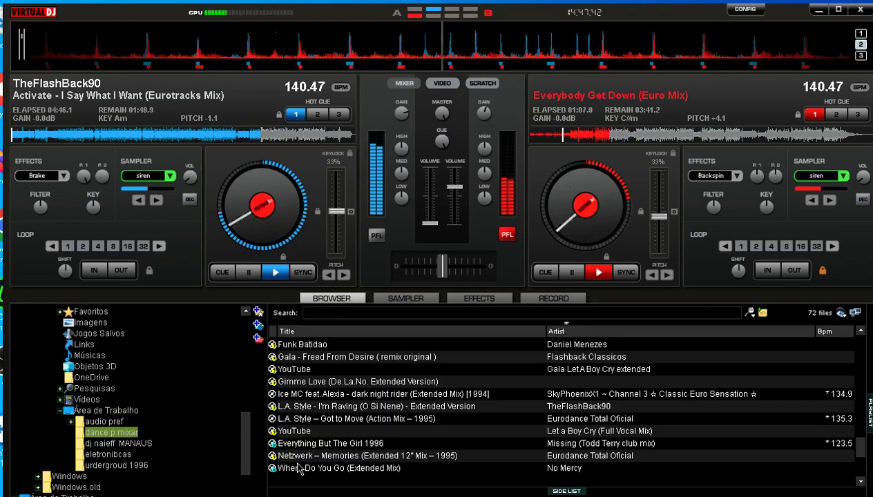
# Search the library for "EVE" and load "GenteDJ Max A Million.- Everybody's Groovin (Club Mix)" onto deck 1
pyautogui.scroll(8, 324, 425)
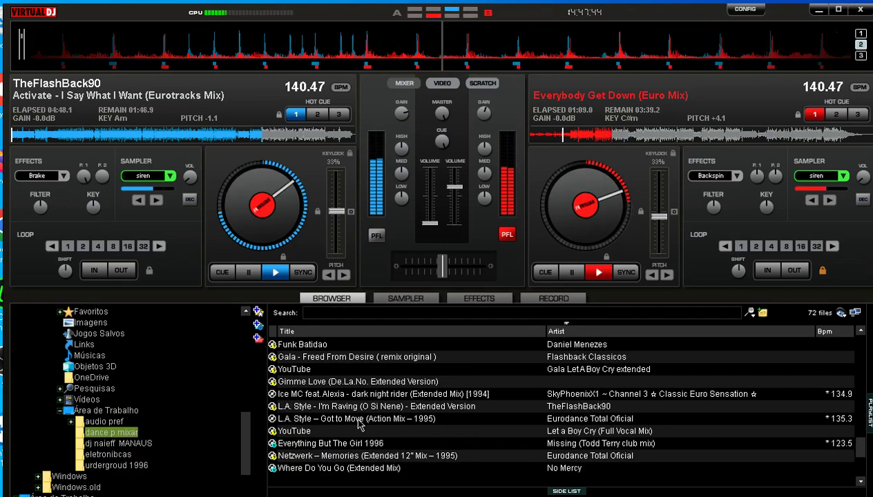
pyautogui.scroll(6, 358, 423)
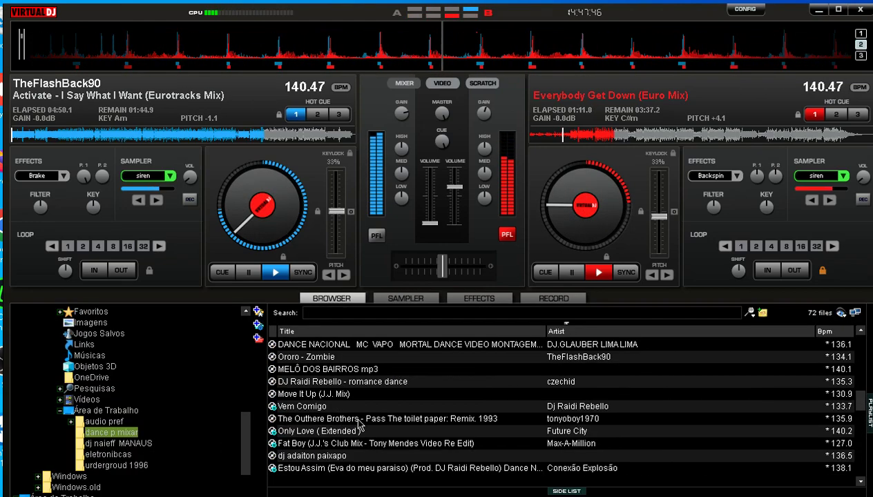
pyautogui.click(134, 465)
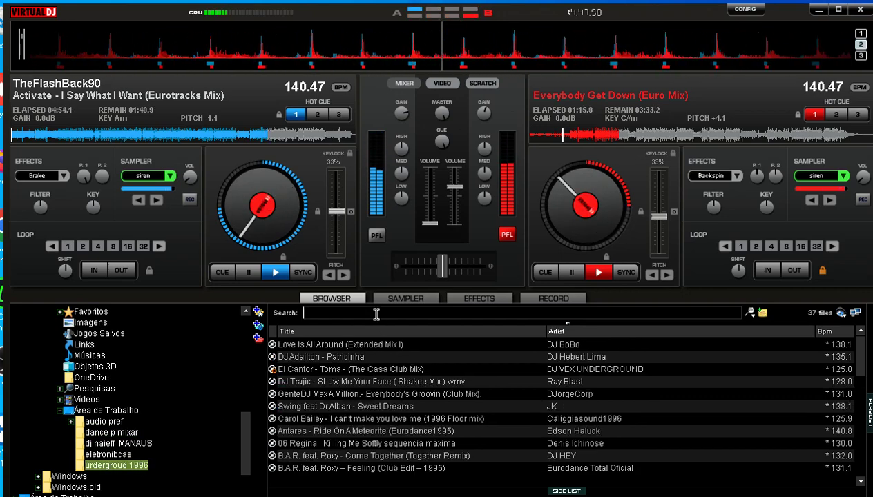
pyautogui.write('E')
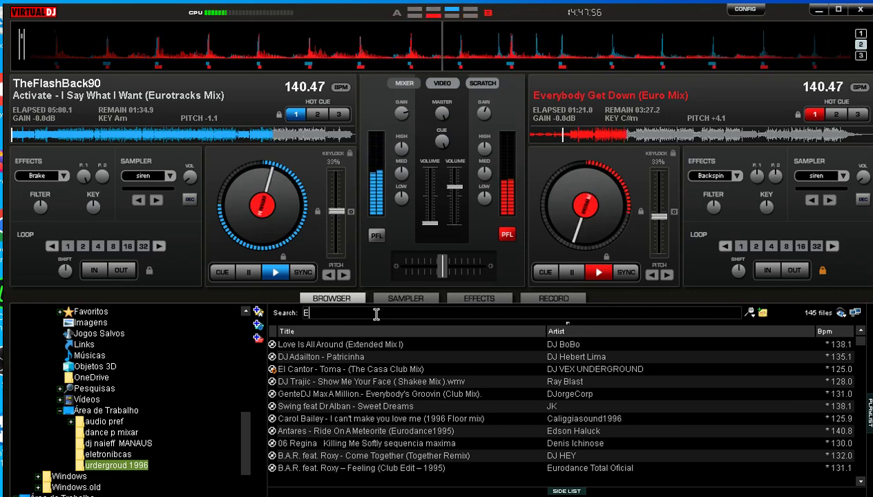
pyautogui.write('VE')
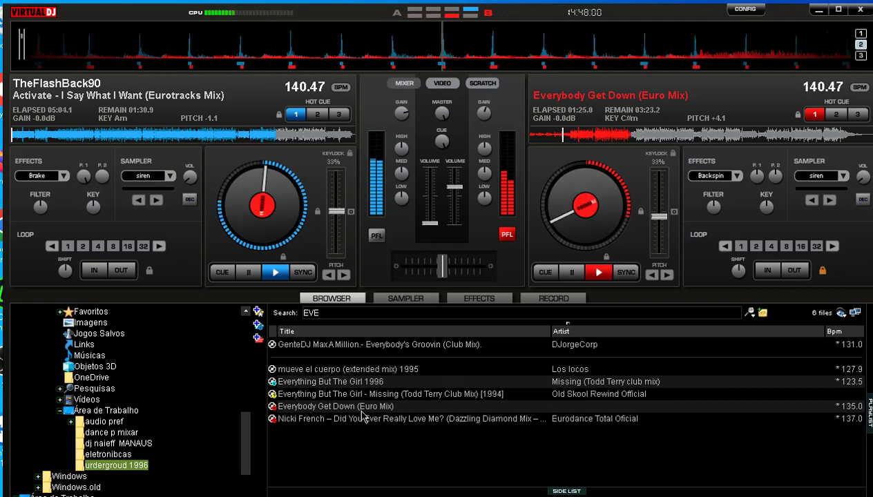
pyautogui.click(366, 344)
pyautogui.moveTo(190, 159); pyautogui.dragTo(190, 159)
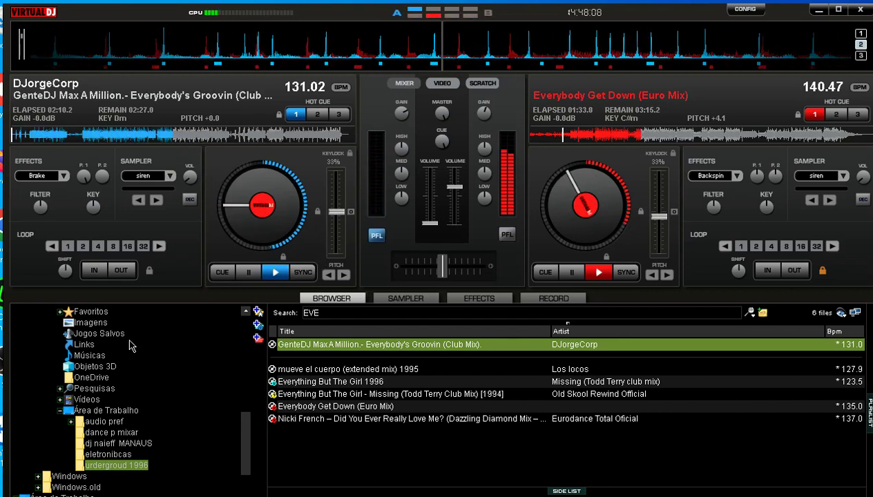
# Stop deck 1's track, return it to Cue 1 at its first beat, and sync it to deck 2
pyautogui.click(250, 273)
pyautogui.click(250, 275)
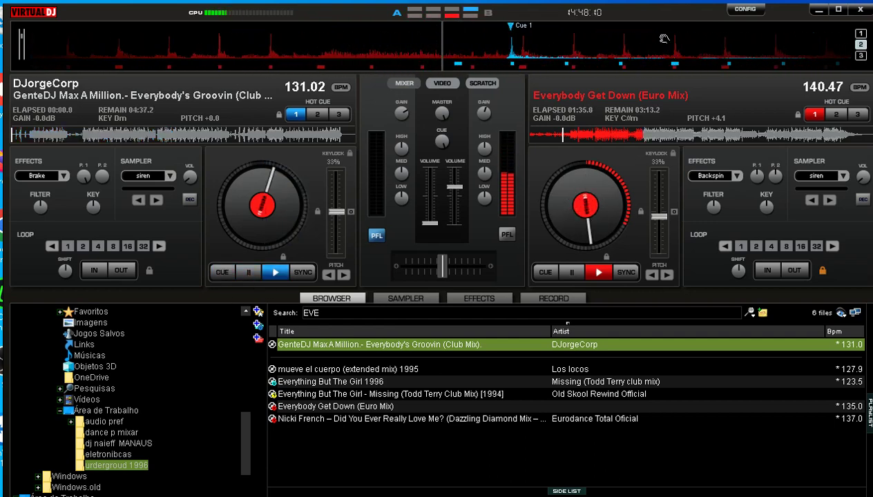
pyautogui.press('space')
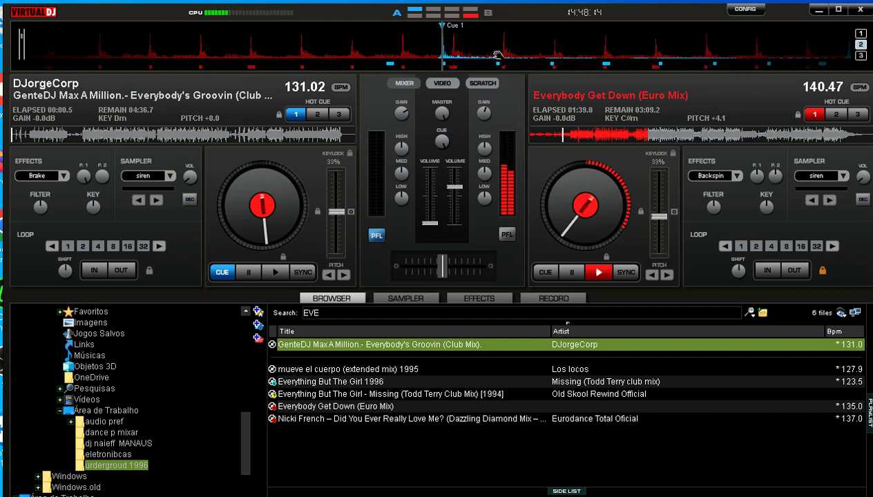
pyautogui.click(222, 272)
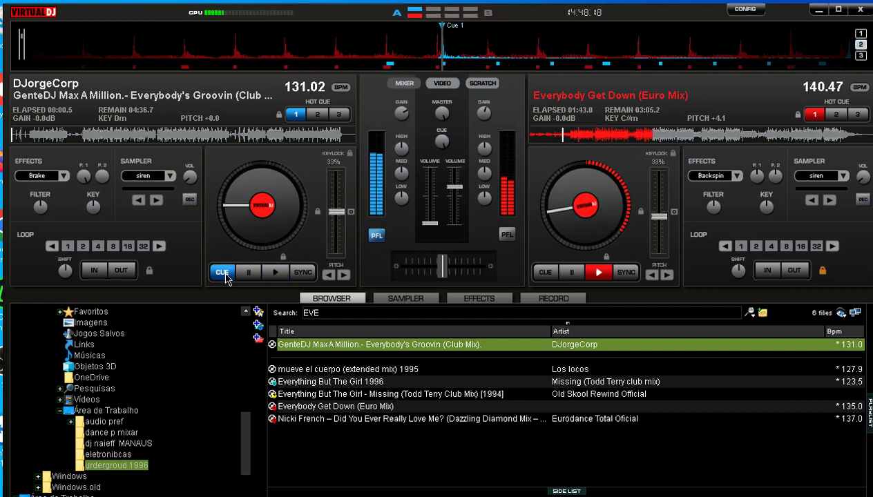
pyautogui.click(304, 272)
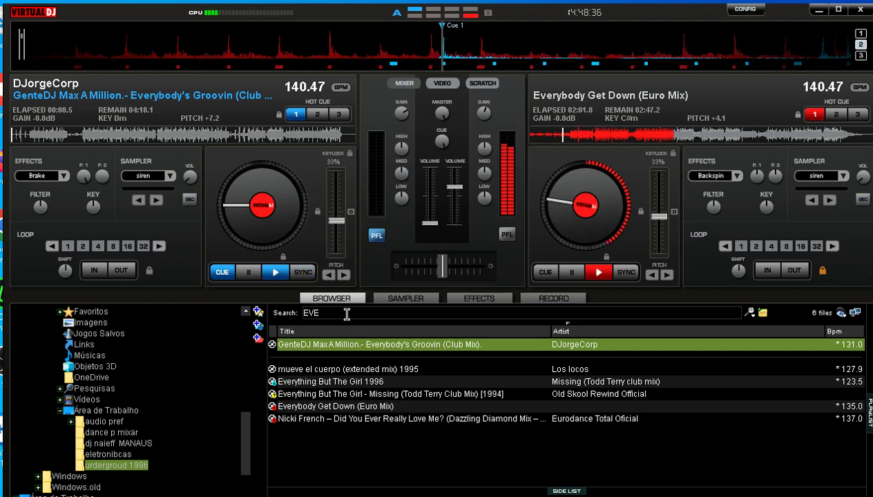
# Clear the search text to restore the full track list of the "urdergroud 1996" folder
pyautogui.press('BackSpace')
pyautogui.press('BackSpace')
pyautogui.press('BackSpace')
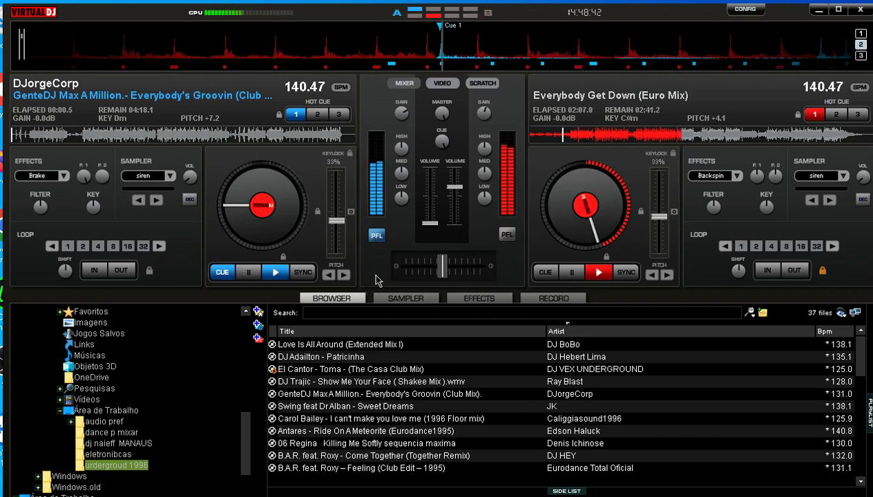
# Start deck 1's track from Cue 1 in time with deck 2 and gradually raise its volume to deck 2's level
pyautogui.moveTo(434, 223); pyautogui.dragTo(434, 226)
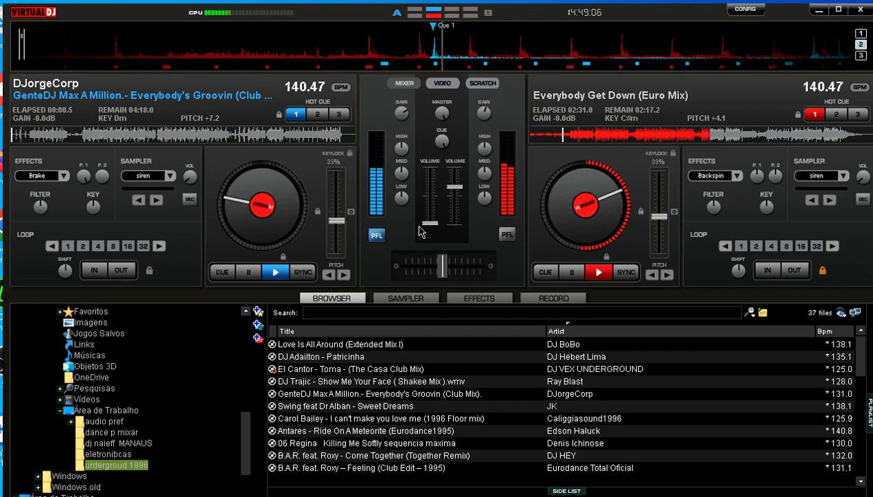
pyautogui.press('c')
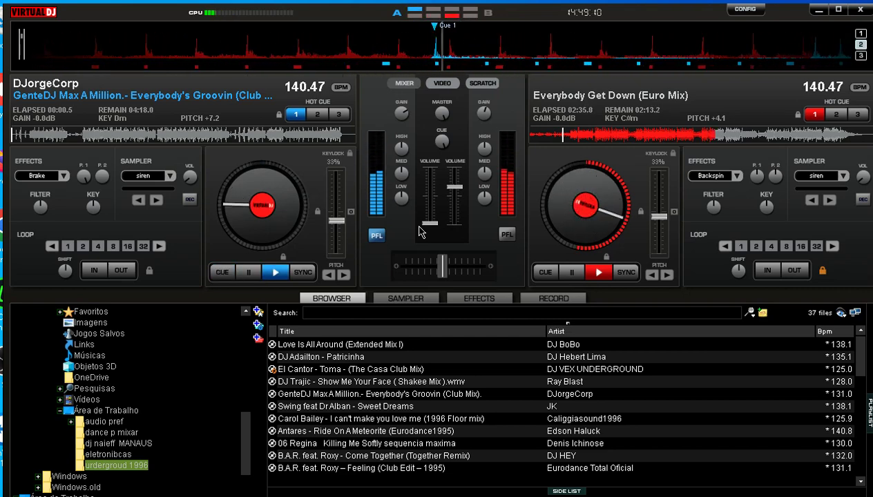
pyautogui.press('space')
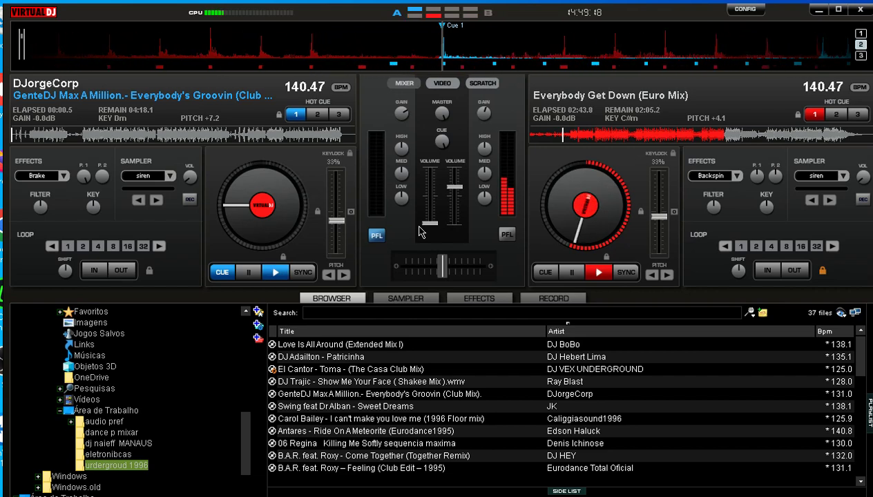
pyautogui.press('space')
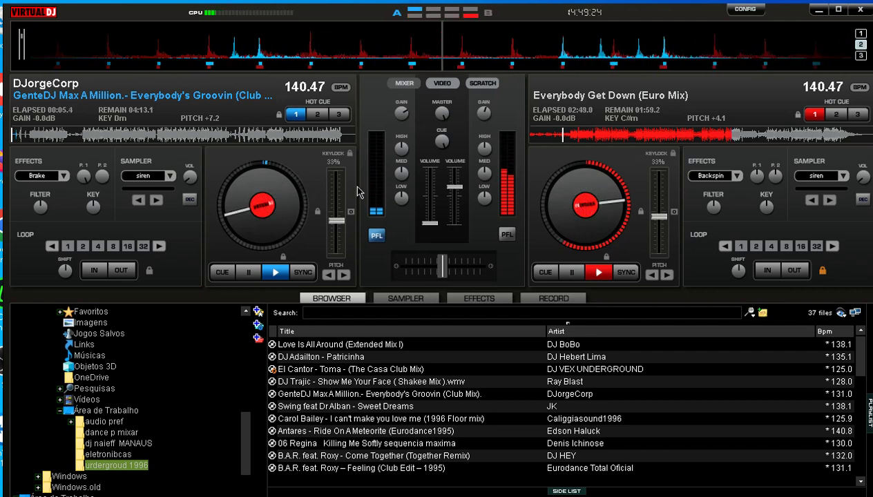
pyautogui.moveTo(430, 224); pyautogui.dragTo(438, 206)
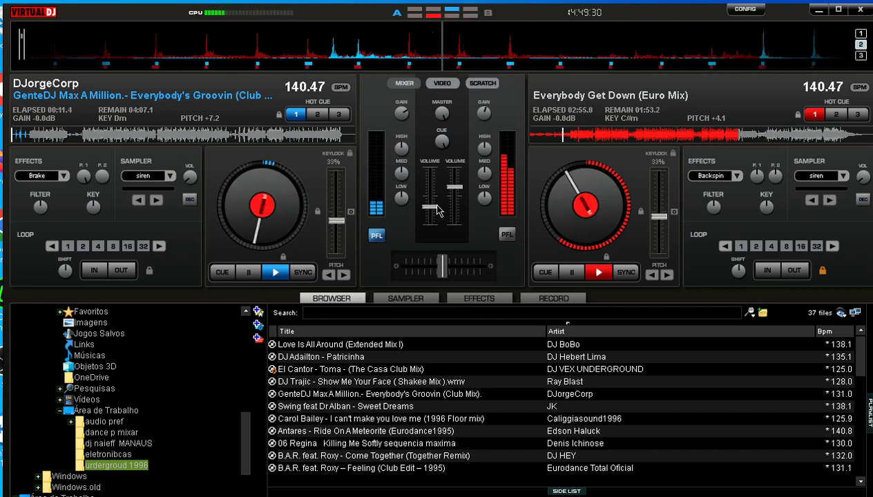
pyautogui.moveTo(437, 210); pyautogui.dragTo(429, 195)
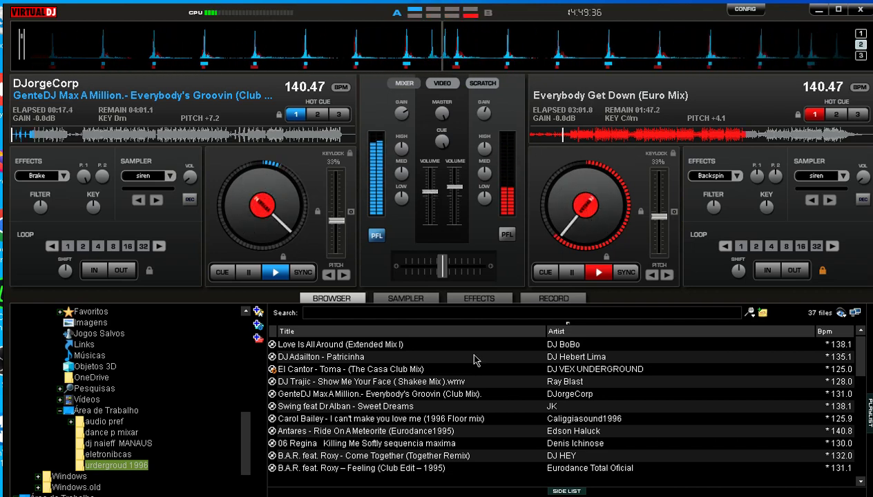
pyautogui.moveTo(439, 196); pyautogui.dragTo(435, 191)
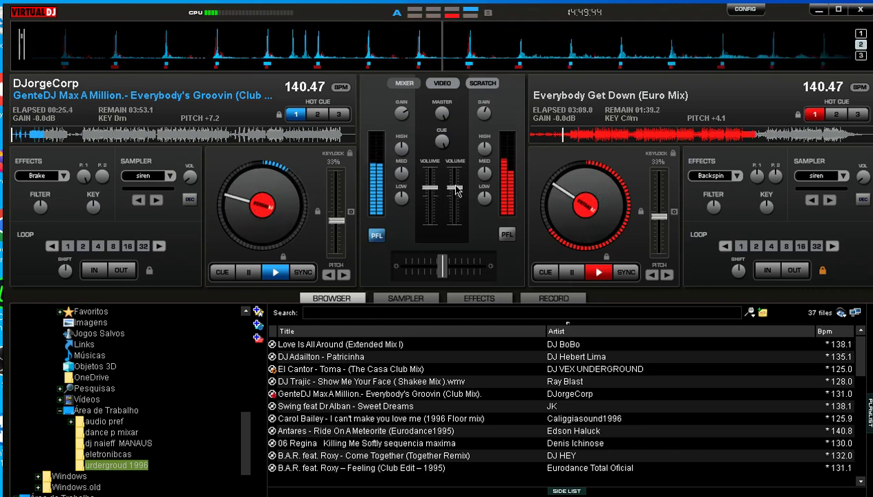
# Fade deck 2's volume down to zero, leaving deck 1 playing, and return deck 2's track to Cue 1
pyautogui.moveTo(456, 191); pyautogui.dragTo(459, 213)
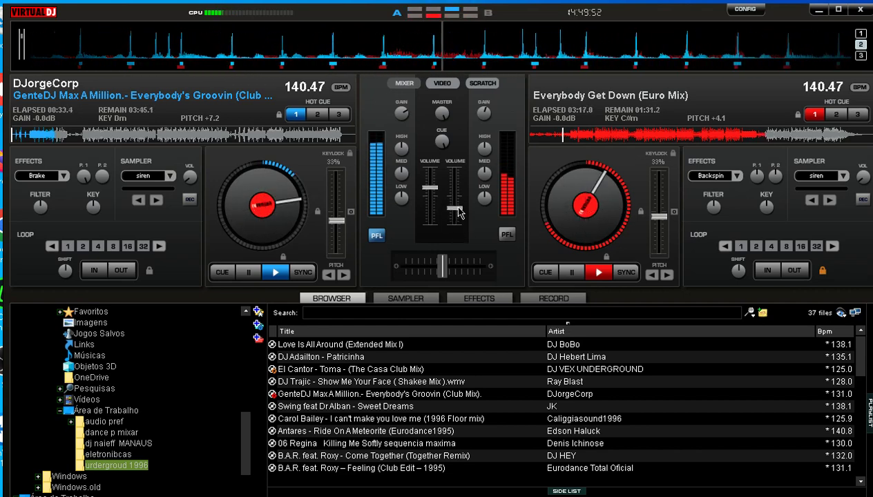
pyautogui.moveTo(459, 212); pyautogui.dragTo(459, 207)
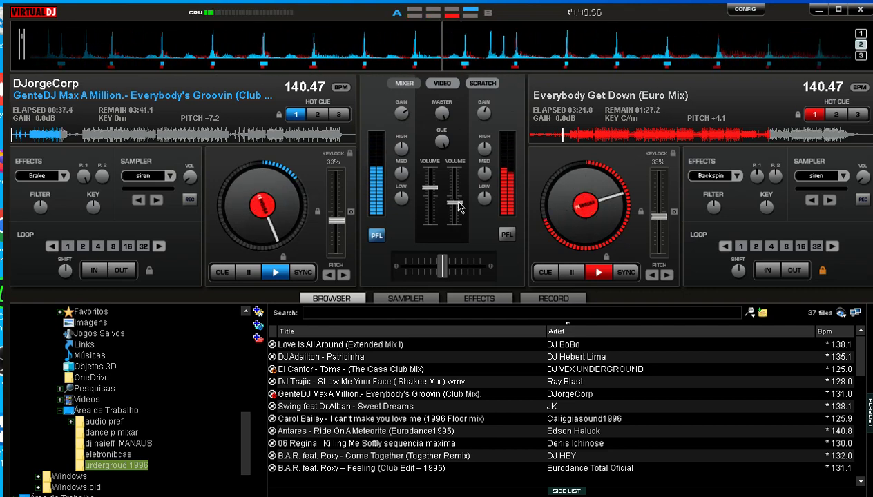
pyautogui.moveTo(457, 205); pyautogui.dragTo(457, 223)
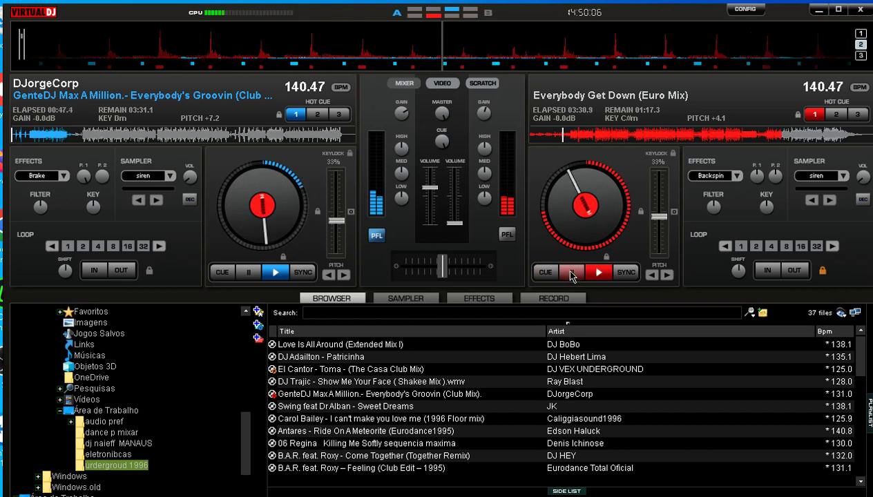
pyautogui.click(545, 272)
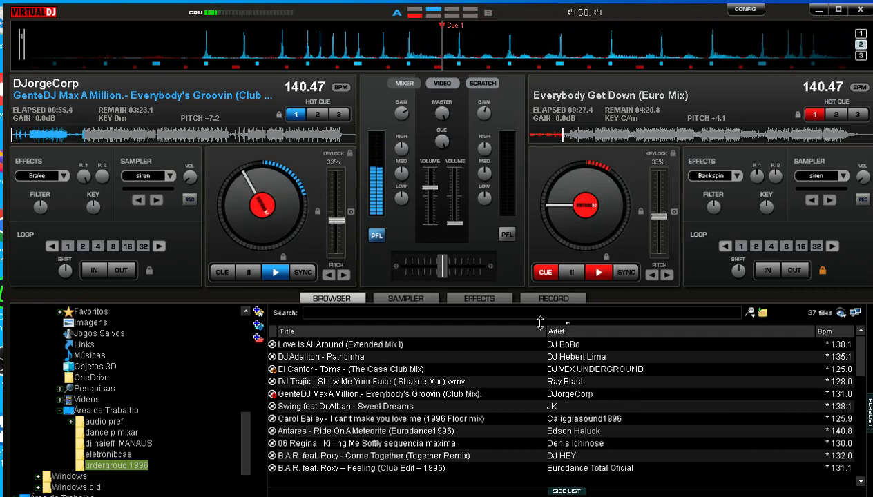
# Load "Conexão Explosão - Melô do Pinto (Dance Nacional)" onto deck 2 and sync it to deck 1
pyautogui.scroll(-1, 479, 389)
pyautogui.scroll(-5, 479, 388)
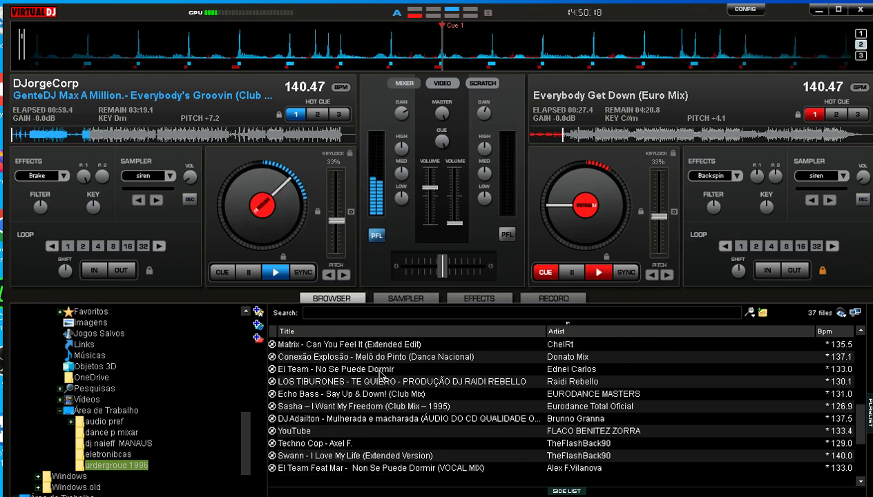
pyautogui.moveTo(378, 357); pyautogui.dragTo(630, 195)
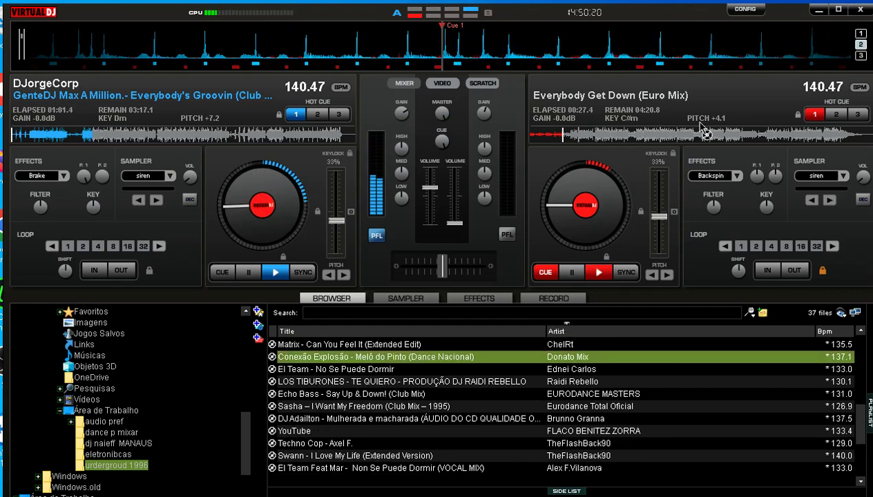
pyautogui.click(627, 274)
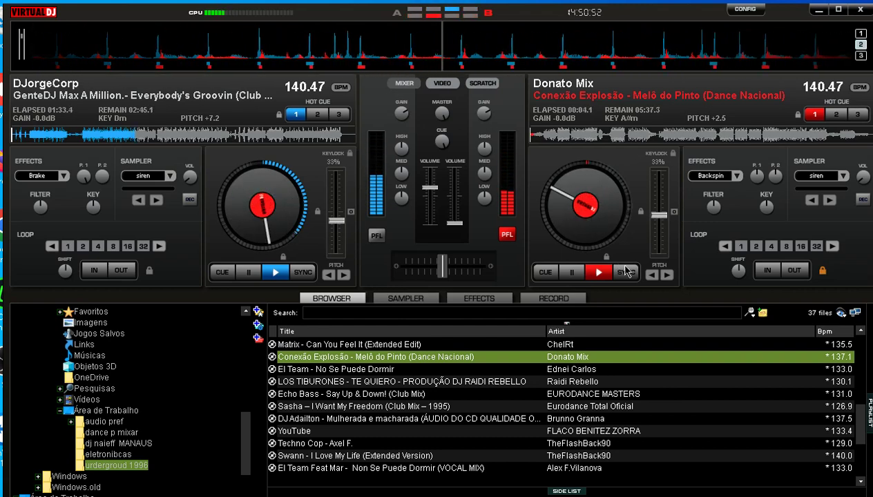
# Try blending deck 2's track in at partial volume, fade it back to zero, and return it to Cue 1
pyautogui.moveTo(455, 223); pyautogui.dragTo(456, 208)
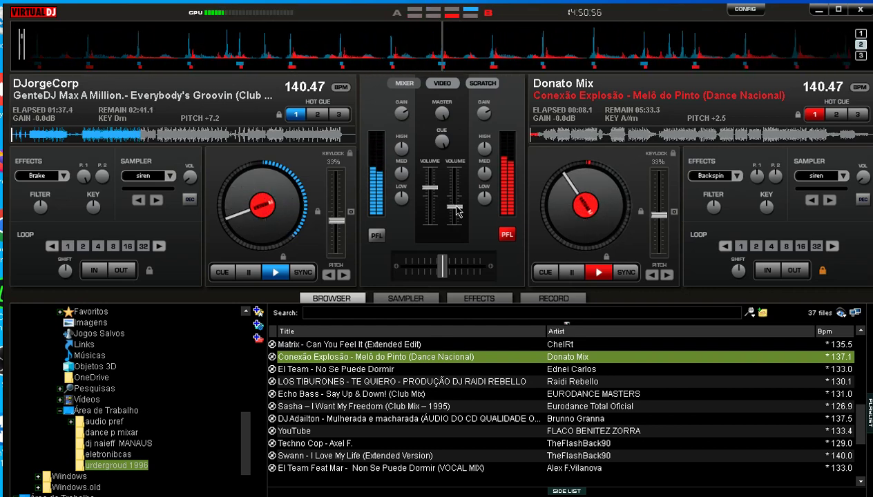
pyautogui.moveTo(456, 206); pyautogui.dragTo(458, 203)
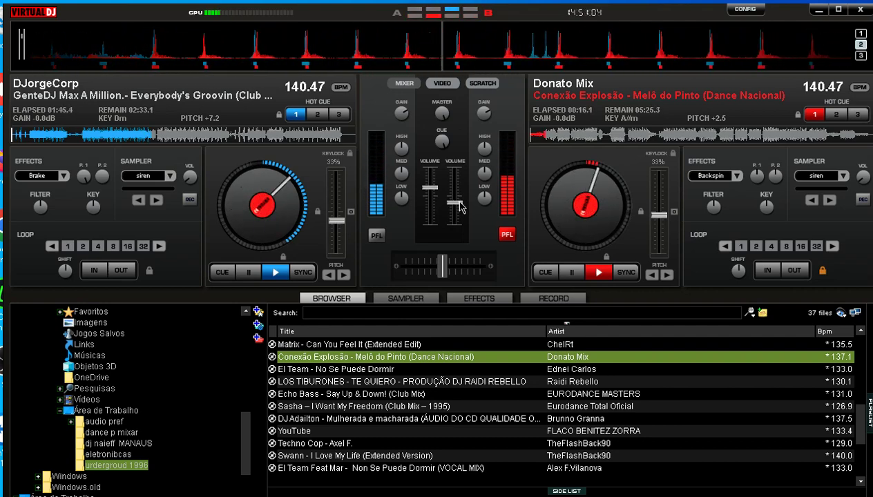
pyautogui.moveTo(460, 207); pyautogui.dragTo(459, 223)
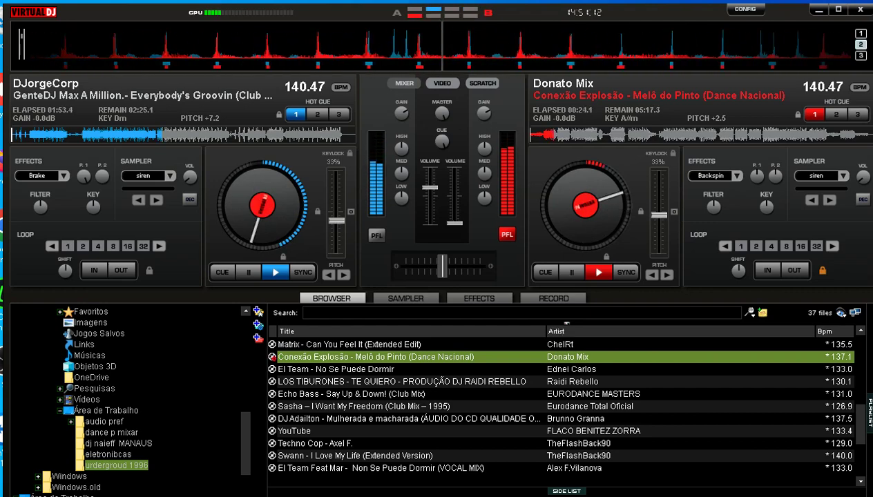
pyautogui.click(566, 273)
pyautogui.click(567, 273)
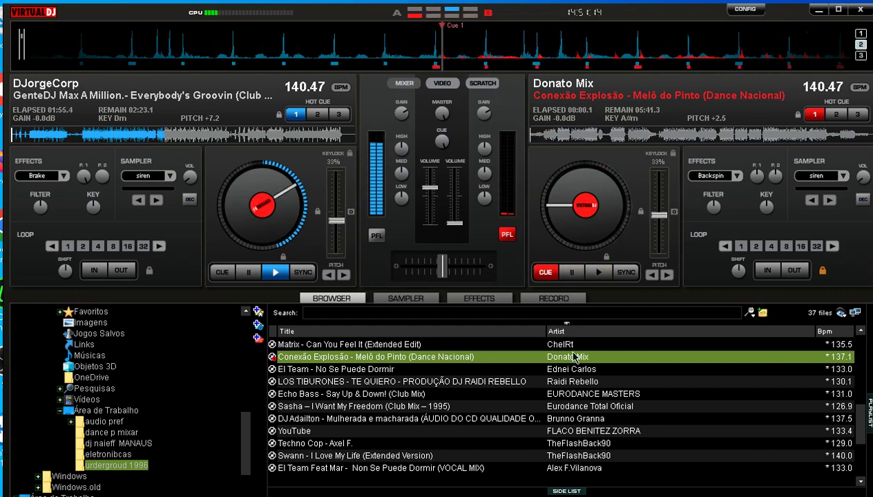
# Find "El Team - No Se Puede Dormir" in the track list and load it onto deck 2
pyautogui.scroll(-3, 388, 434)
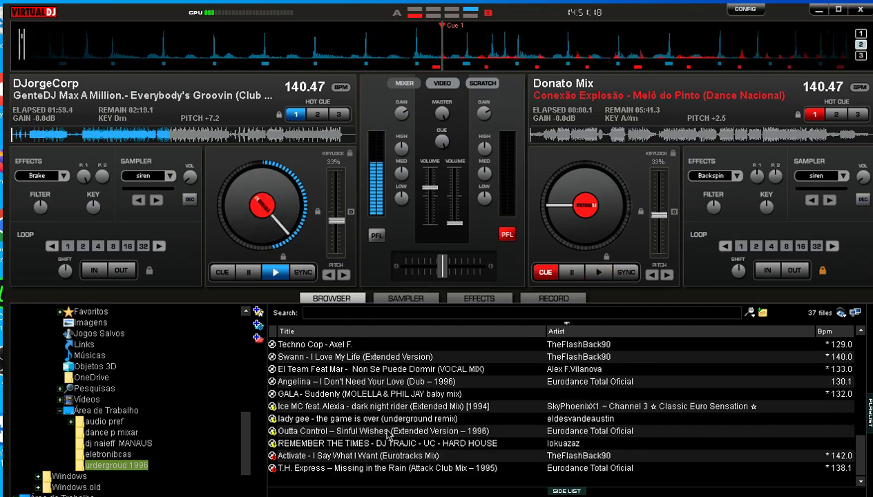
pyautogui.scroll(5, 388, 435)
pyautogui.scroll(-1, 388, 435)
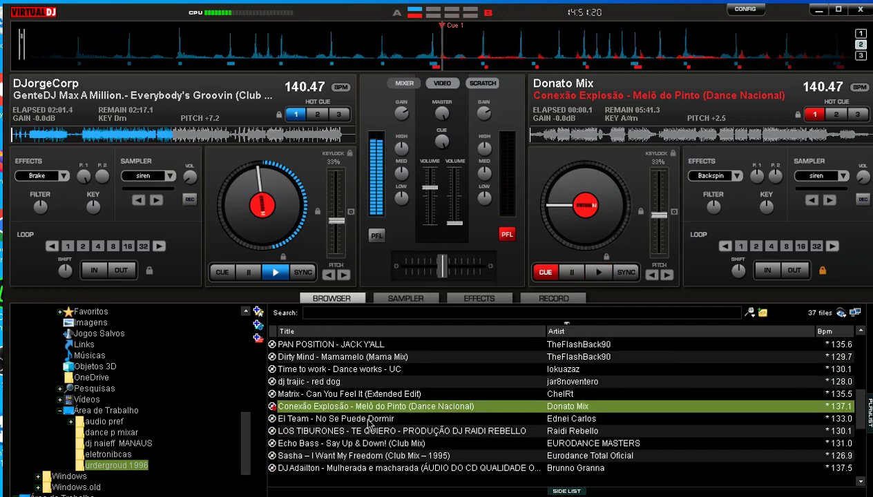
pyautogui.click(363, 419)
pyautogui.moveTo(611, 119); pyautogui.dragTo(611, 119)
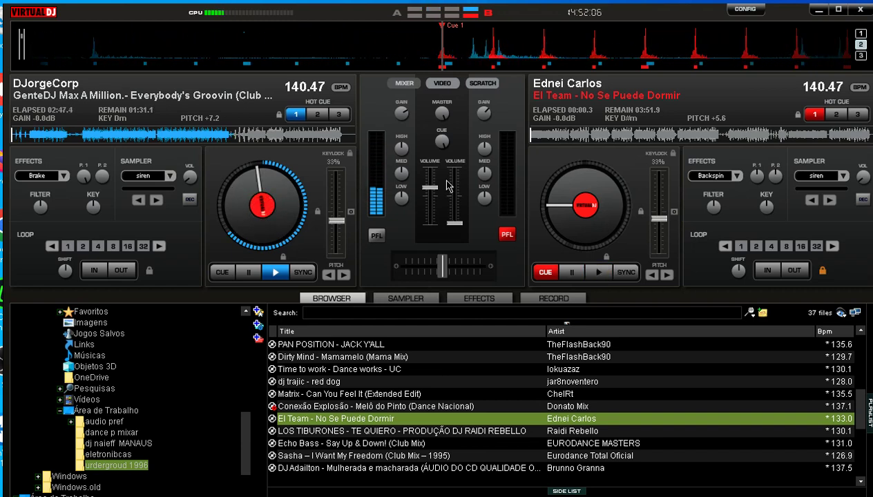
# Start deck 2's track from Cue 1 in time with deck 1 and gradually raise its volume to about deck 1's level
pyautogui.press('space')
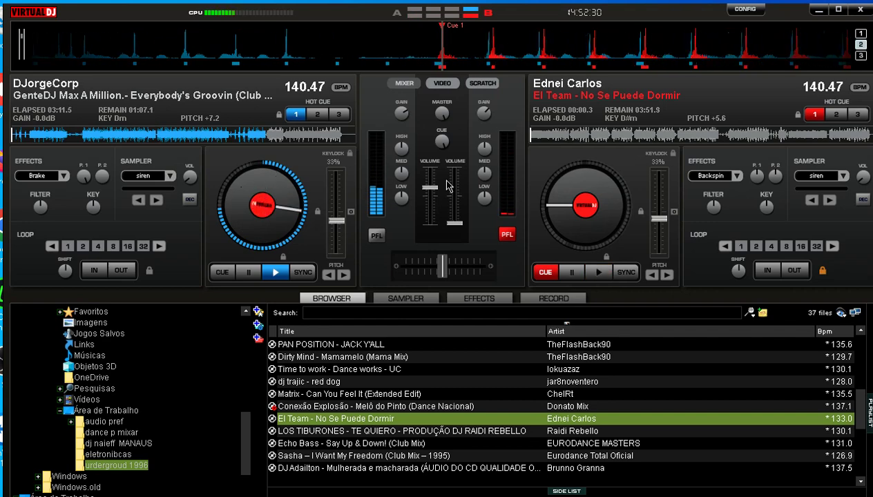
pyautogui.press('space')
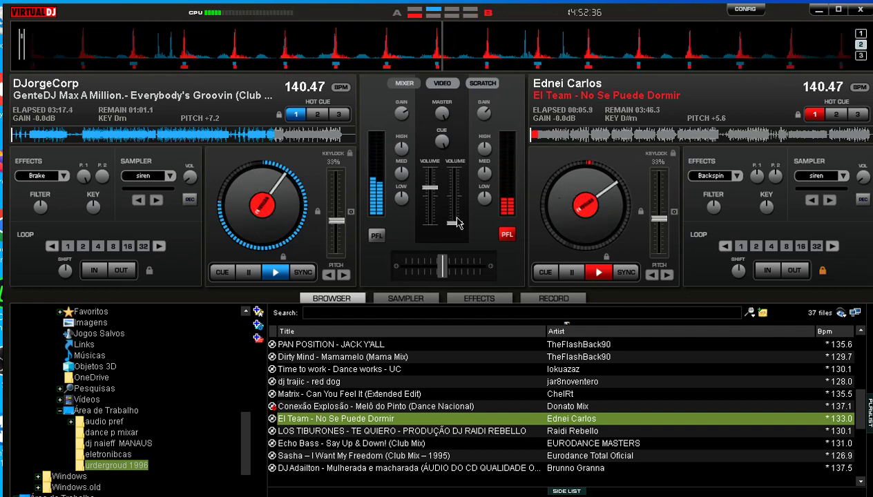
pyautogui.moveTo(456, 223); pyautogui.dragTo(457, 218)
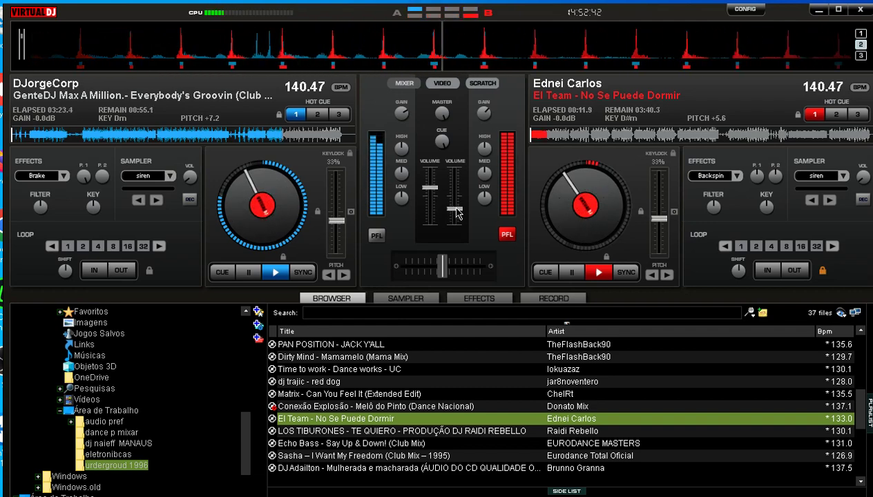
pyautogui.moveTo(457, 213); pyautogui.dragTo(457, 203)
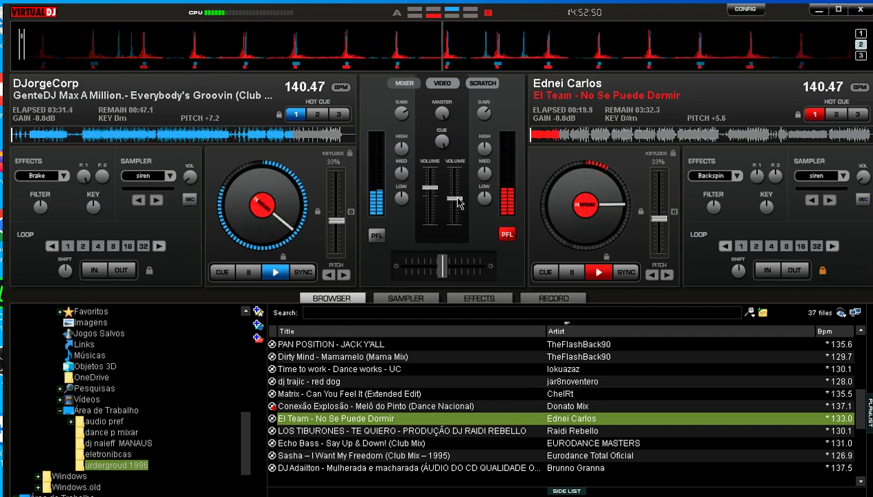
pyautogui.moveTo(458, 202); pyautogui.dragTo(460, 195)
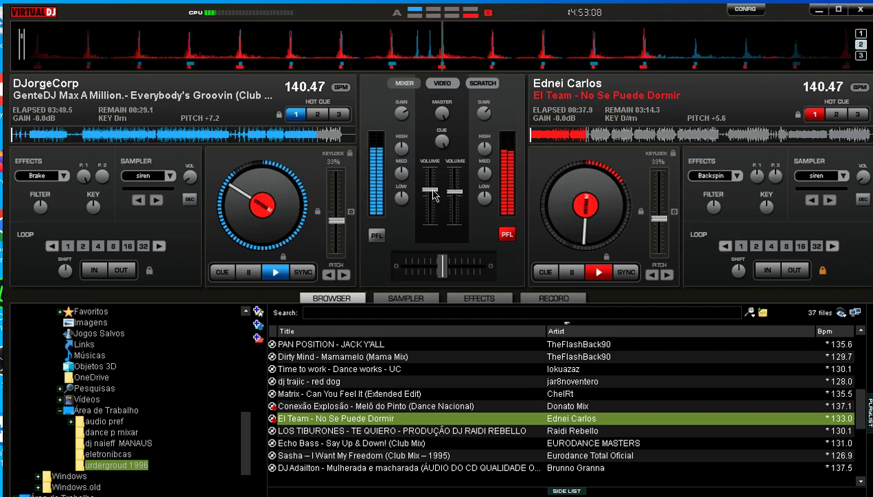
# Fade deck 1's volume down to zero and slightly lower deck 2's volume
pyautogui.moveTo(433, 195); pyautogui.dragTo(431, 223)
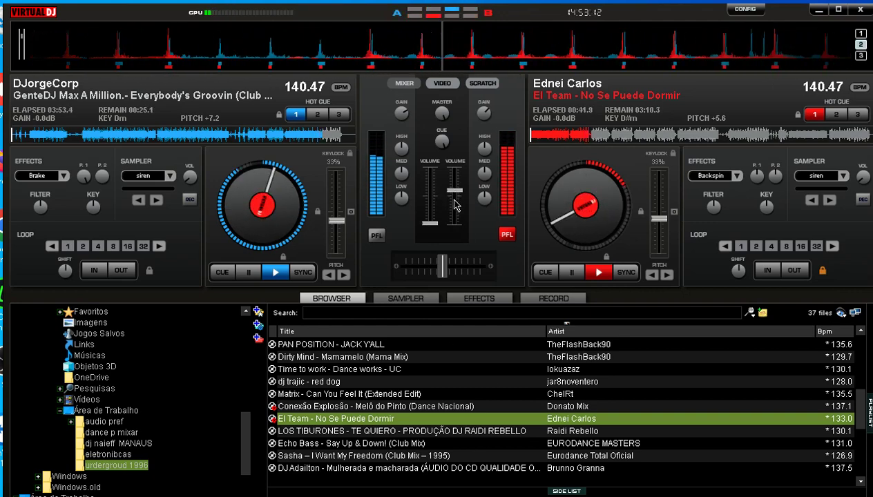
pyautogui.moveTo(455, 192); pyautogui.dragTo(455, 195)
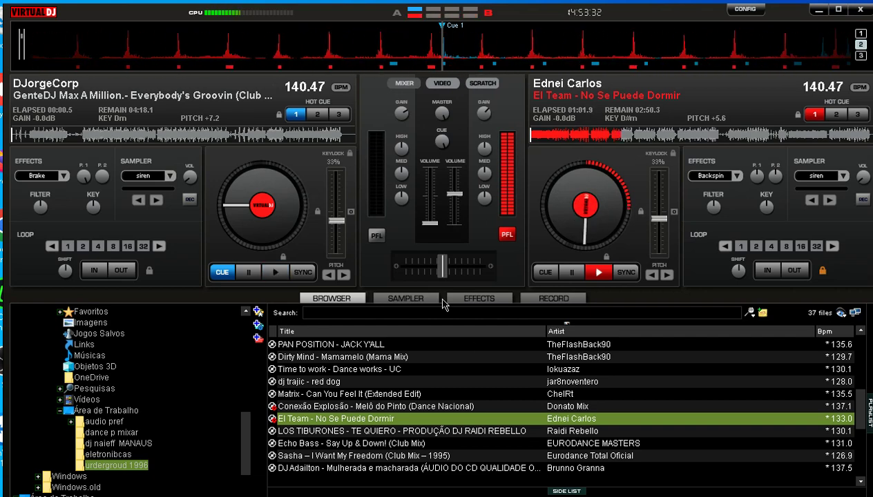
# Trigger the sampler's last sample over deck 2's track and return to the track list
pyautogui.click(483, 298)
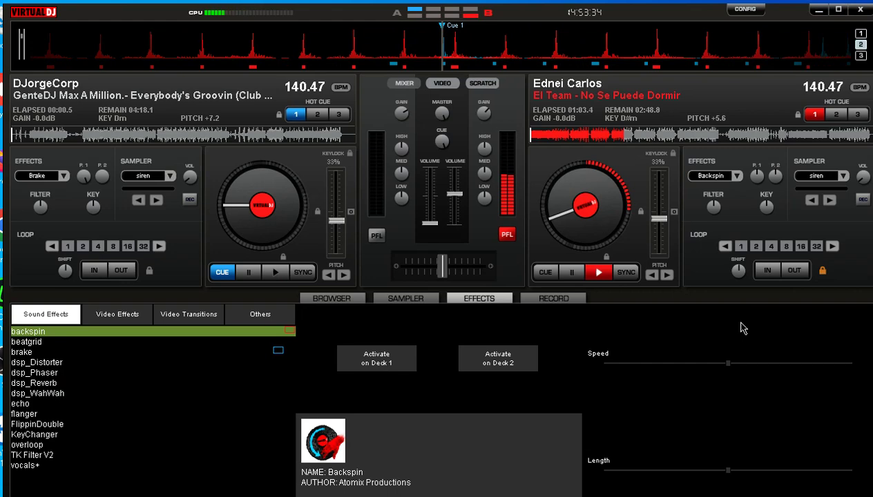
pyautogui.click(409, 299)
pyautogui.click(844, 330)
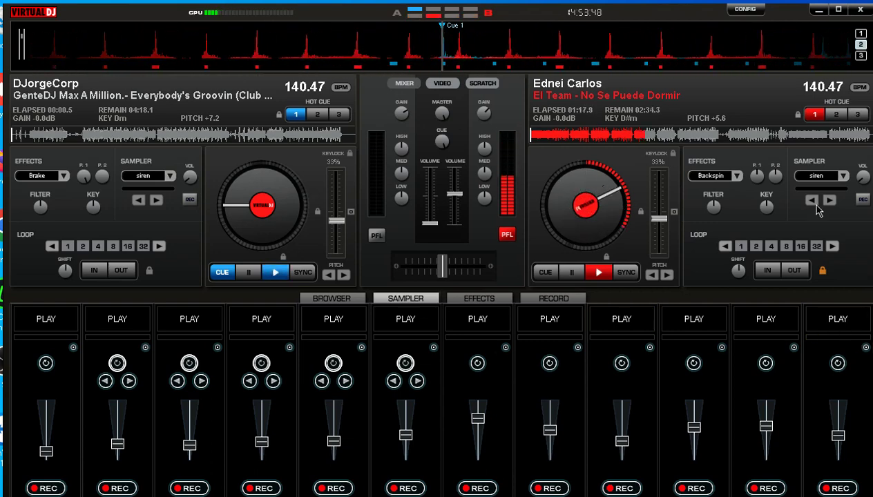
pyautogui.click(349, 299)
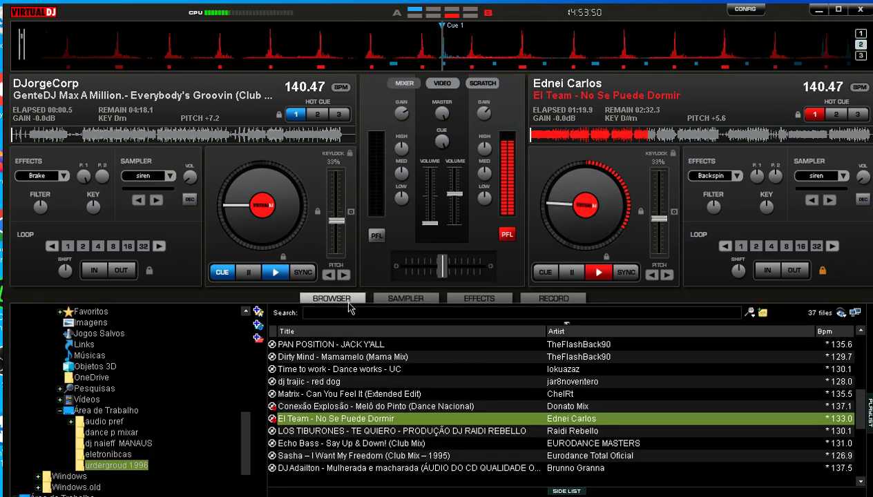